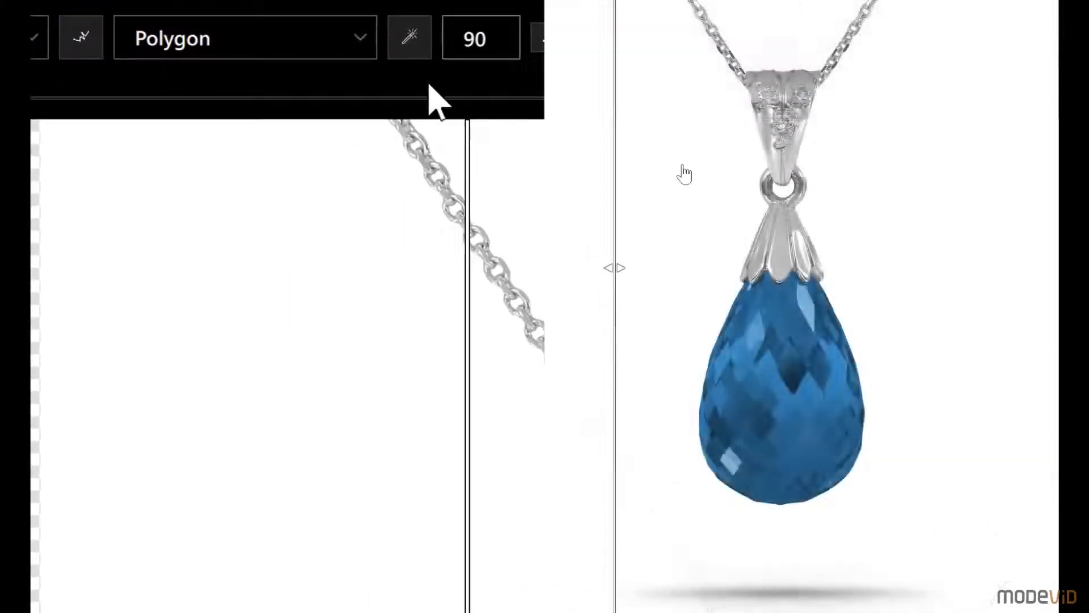
# Step: Select the blue gemstone by each method in turn: magic wand at 90, polygon, rectangle and ellipse
pyautogui.click(791, 404)
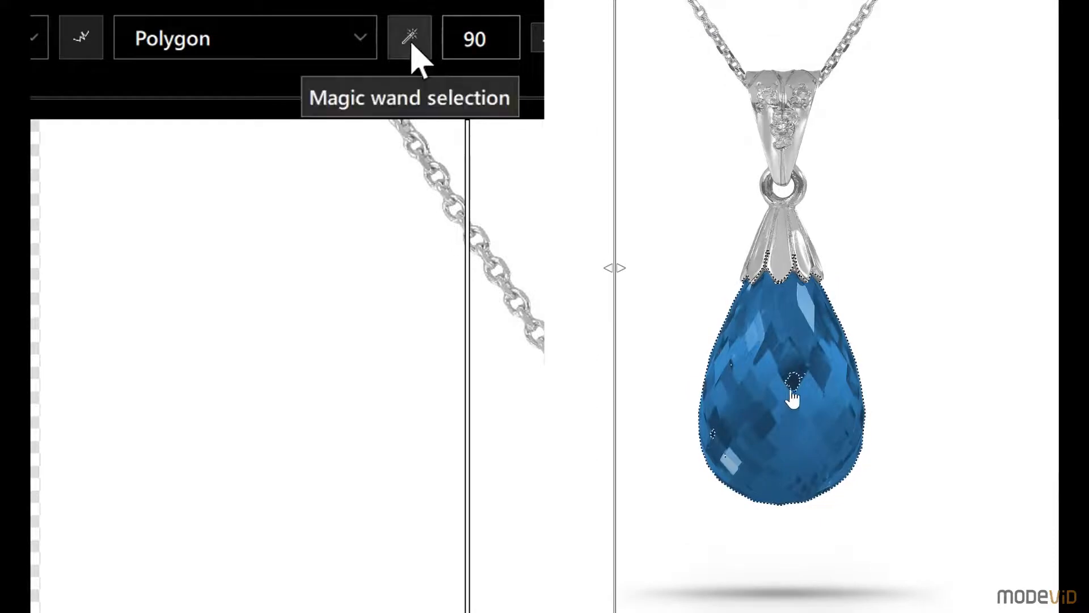
pyautogui.click(309, 31)
pyautogui.moveTo(733, 255)
pyautogui.mouseDown()
pyautogui.moveTo(712, 299)
pyautogui.moveTo(697, 487)
pyautogui.moveTo(871, 478)
pyautogui.moveTo(837, 274)
pyautogui.moveTo(736, 254)
pyautogui.mouseUp()
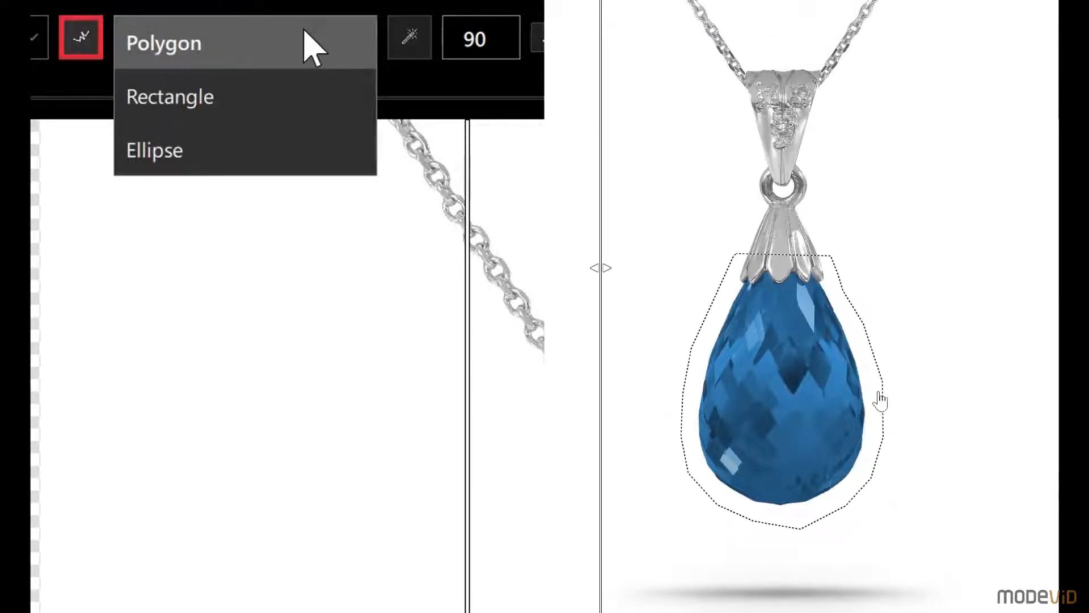
pyautogui.moveTo(671, 261); pyautogui.dragTo(896, 556)
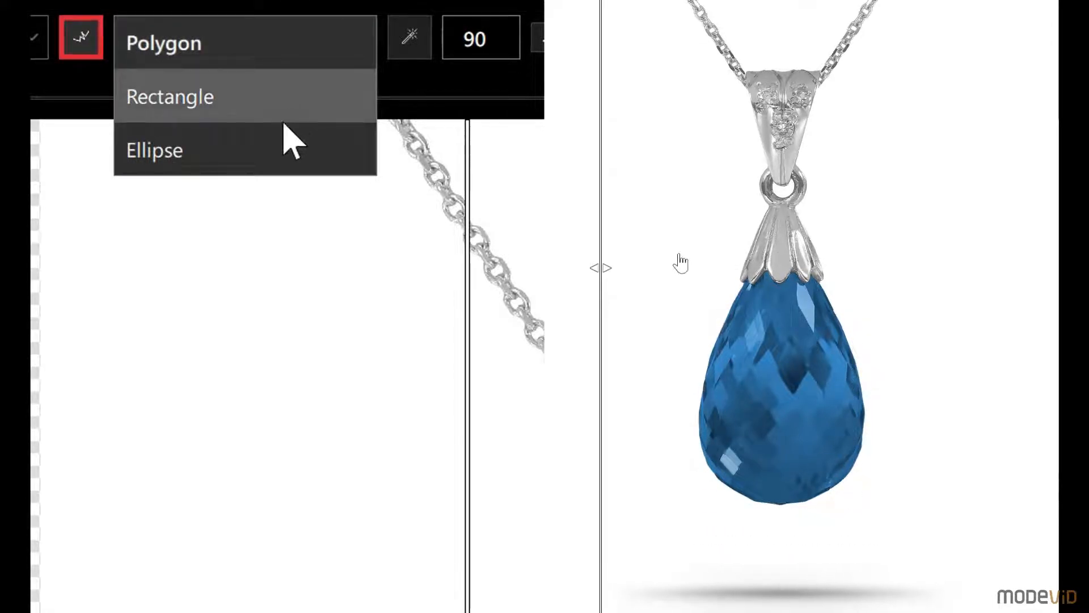
pyautogui.moveTo(679, 253); pyautogui.dragTo(884, 581)
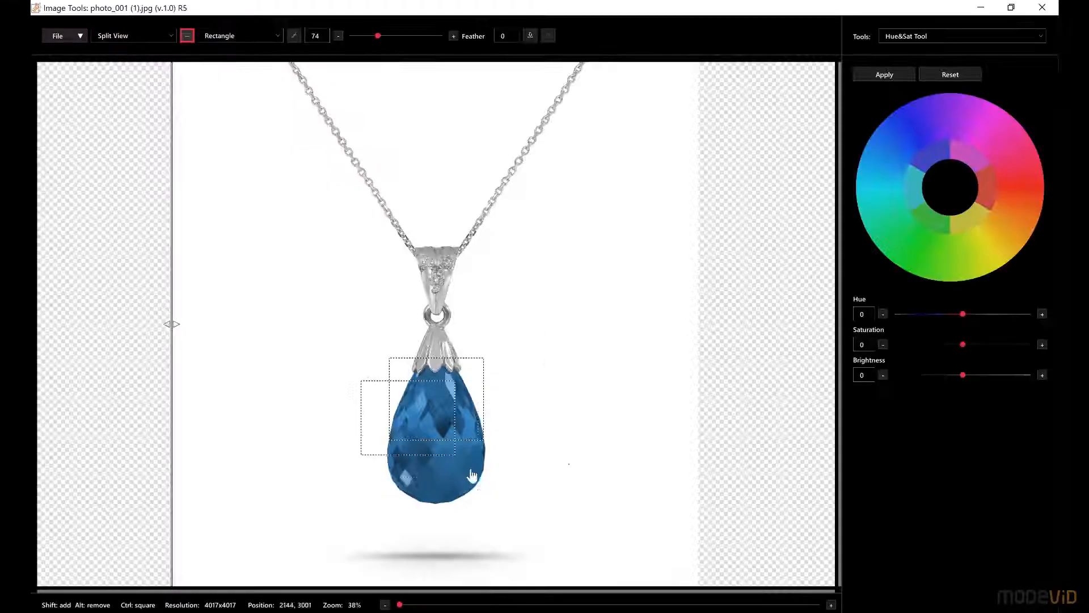
# Step: Add a small rectangle to the rectangular selection around the gemstone, and subtract overlapping rectangles from it
pyautogui.moveTo(469, 470); pyautogui.dragTo(510, 519)
pyautogui.moveTo(332, 341); pyautogui.dragTo(529, 497)
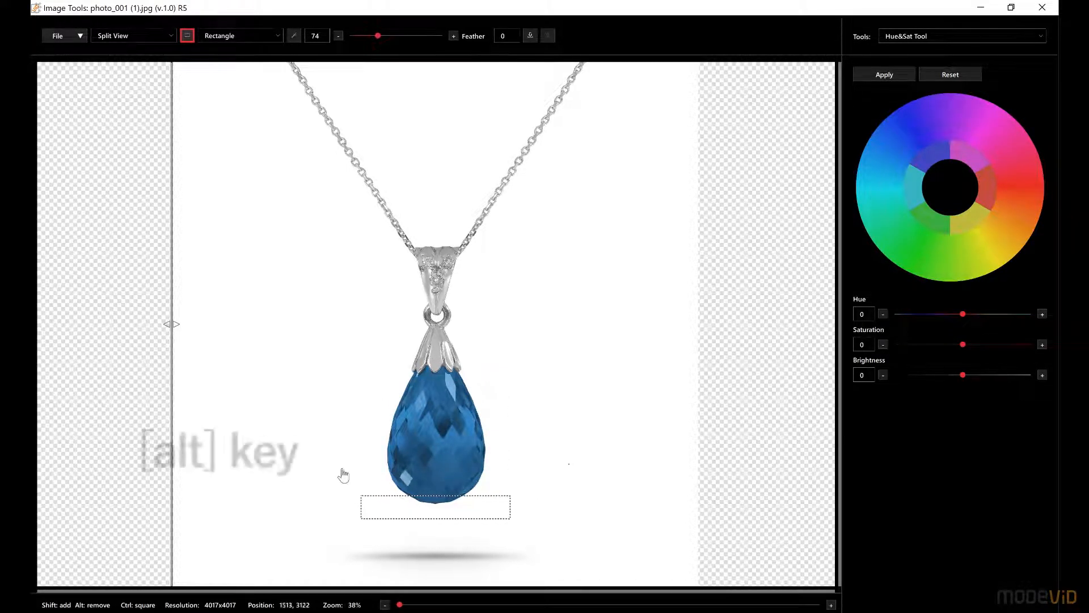
pyautogui.moveTo(340, 468); pyautogui.dragTo(532, 548)
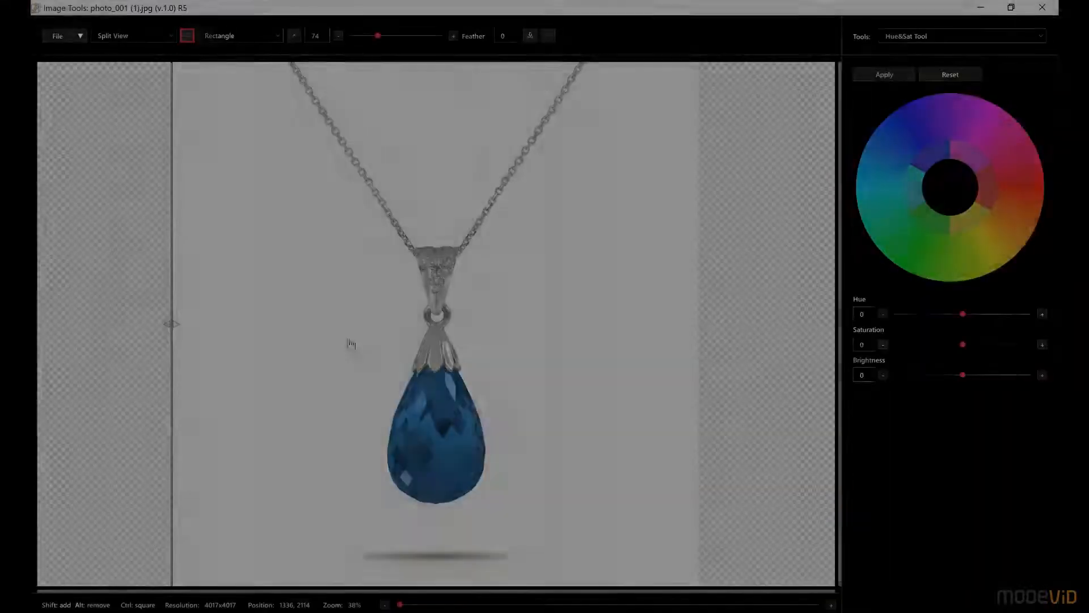
# Step: Draw a circular selection around the gemstone with the Ellipse tool, and clear it
pyautogui.moveTo(349, 338); pyautogui.dragTo(528, 530)
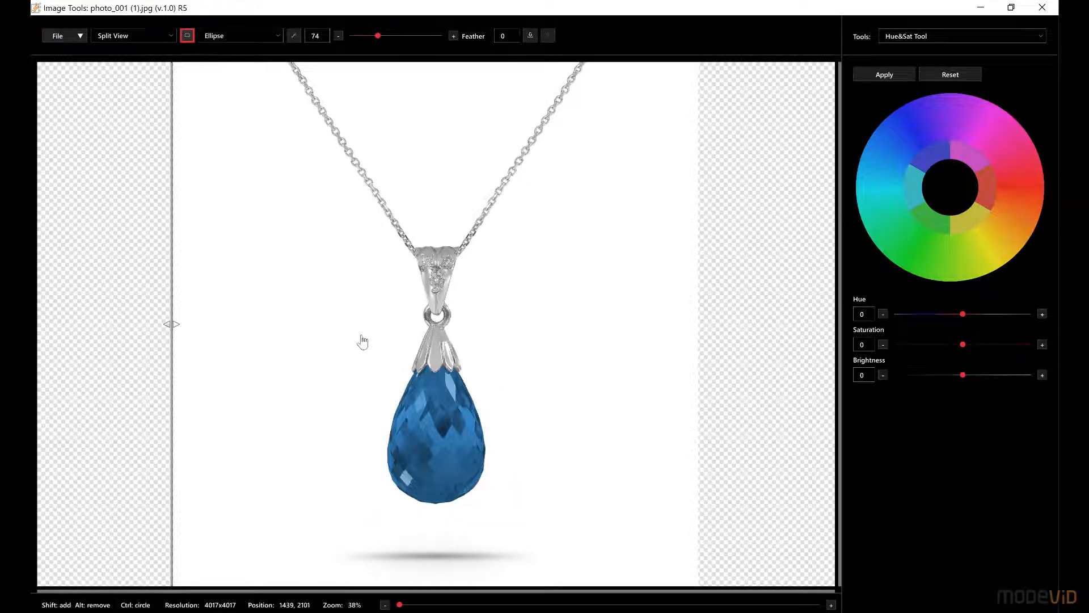
pyautogui.moveTo(487, 490); pyautogui.dragTo(549, 564)
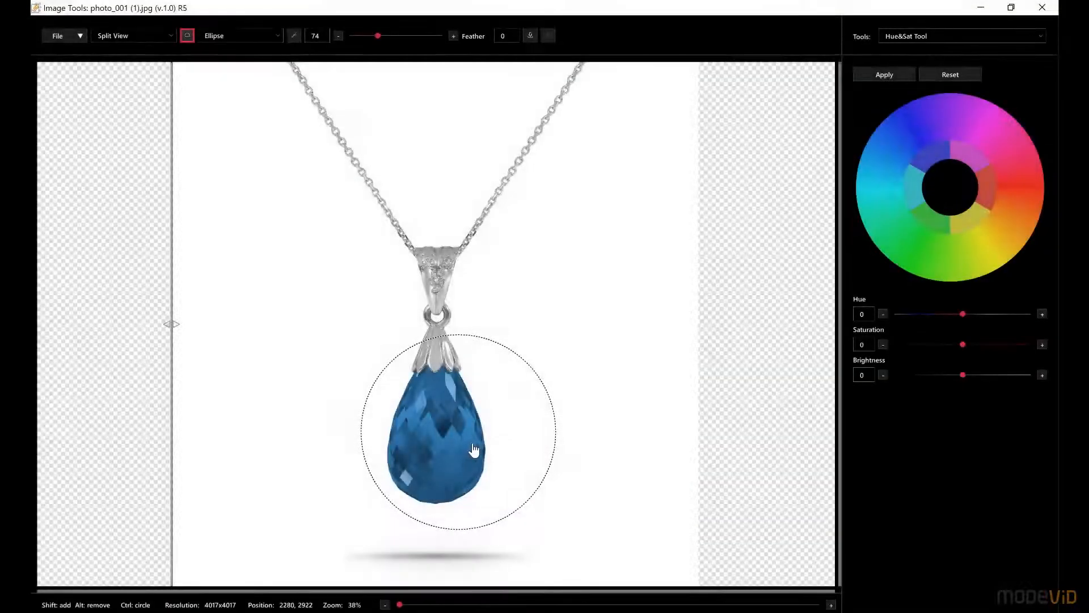
pyautogui.rightClick(521, 431)
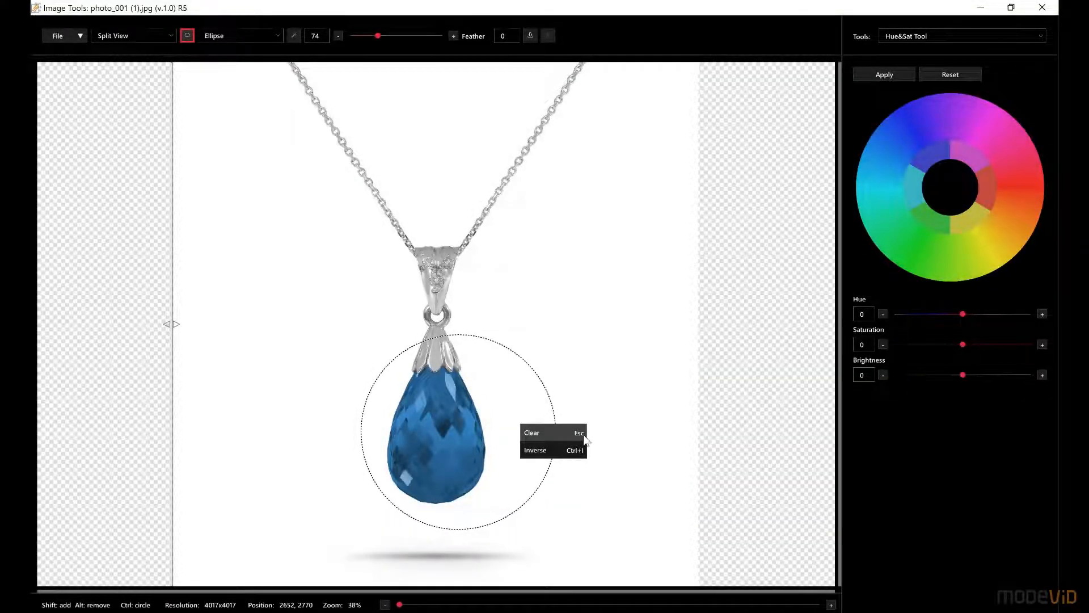
pyautogui.click(544, 432)
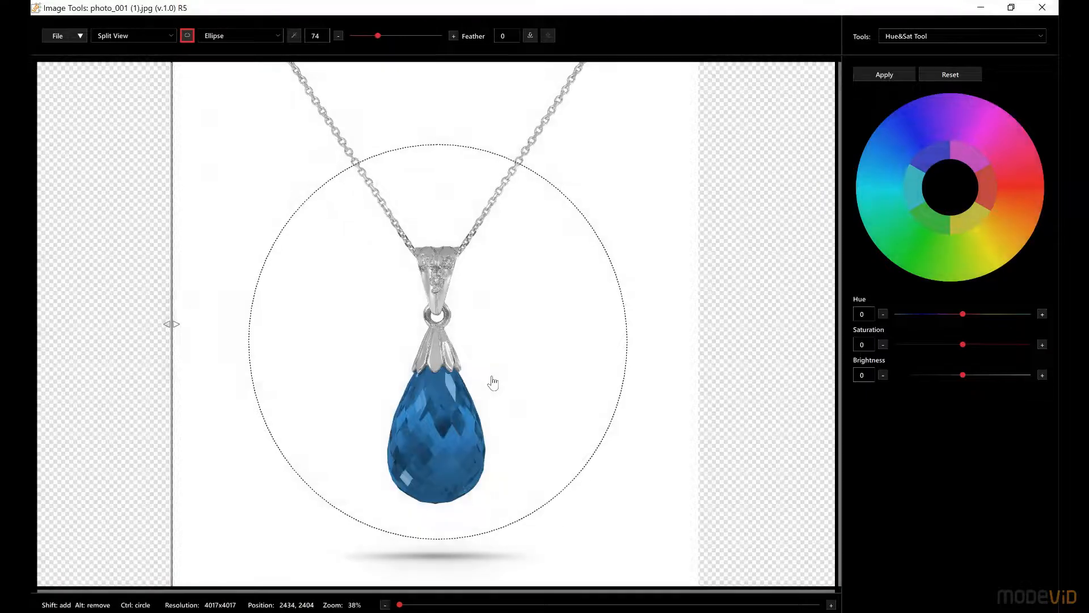
# Step: Invert the large elliptical selection around the pendant
pyautogui.rightClick(493, 382)
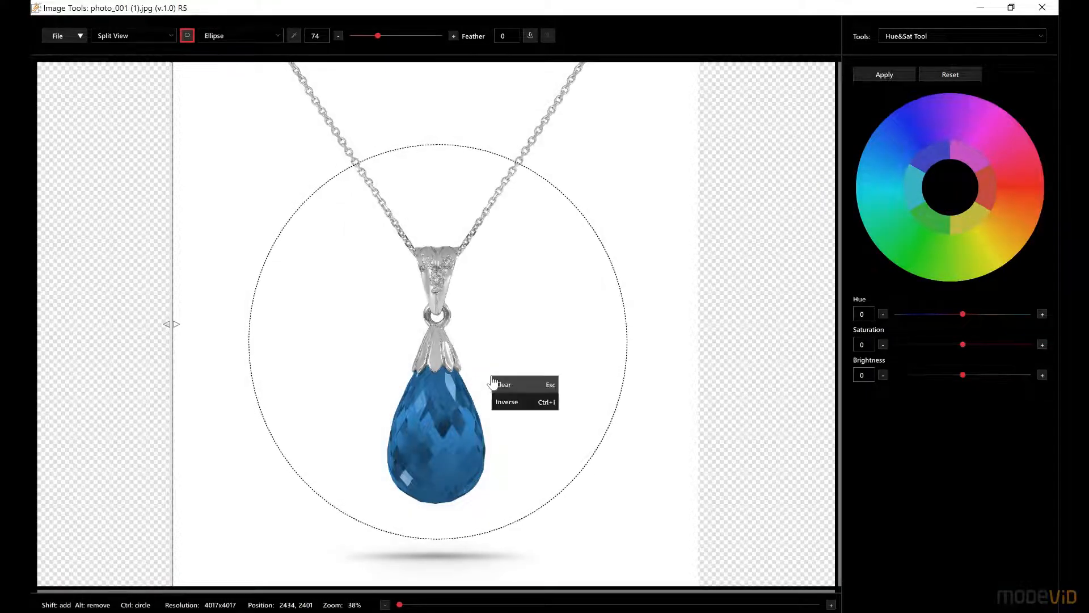
pyautogui.click(515, 405)
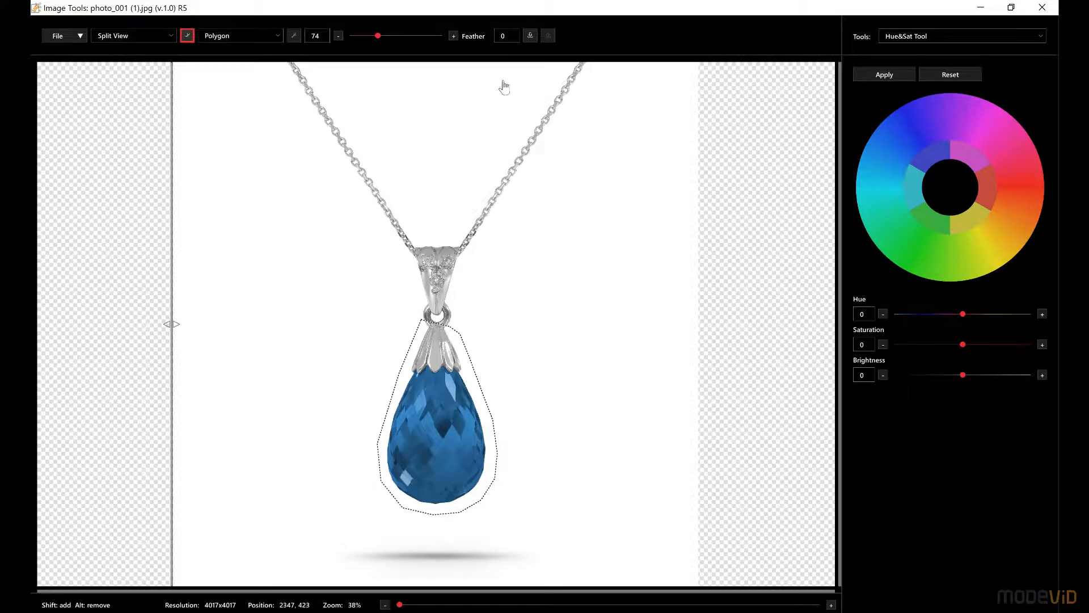
# Step: Store the polygon selection around the gemstone, clear it, and restore it from the stored copy
pyautogui.click(531, 37)
pyautogui.rightClick(455, 413)
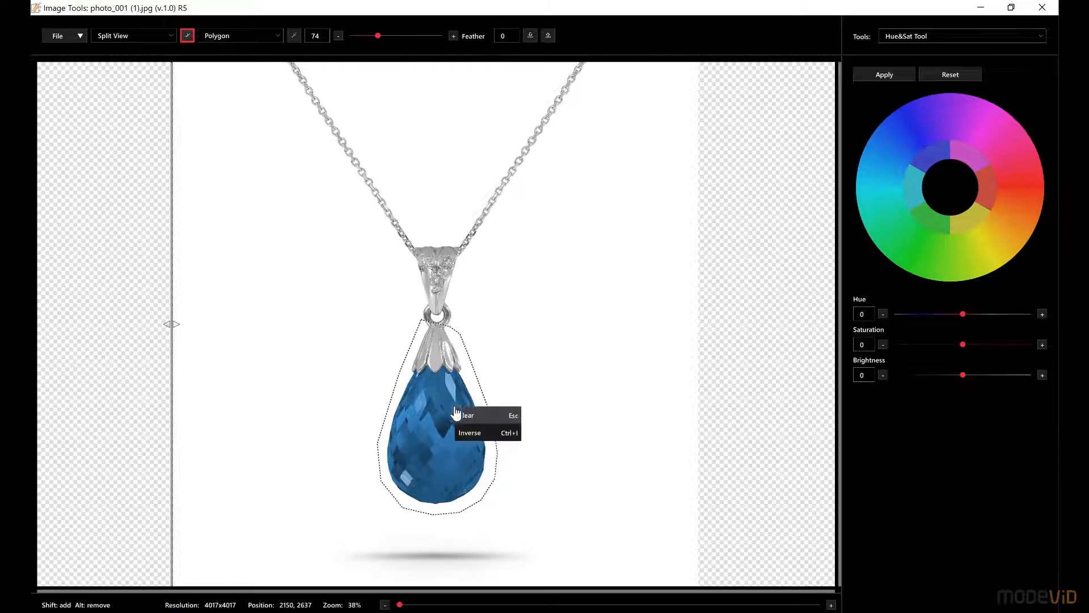
pyautogui.click(491, 414)
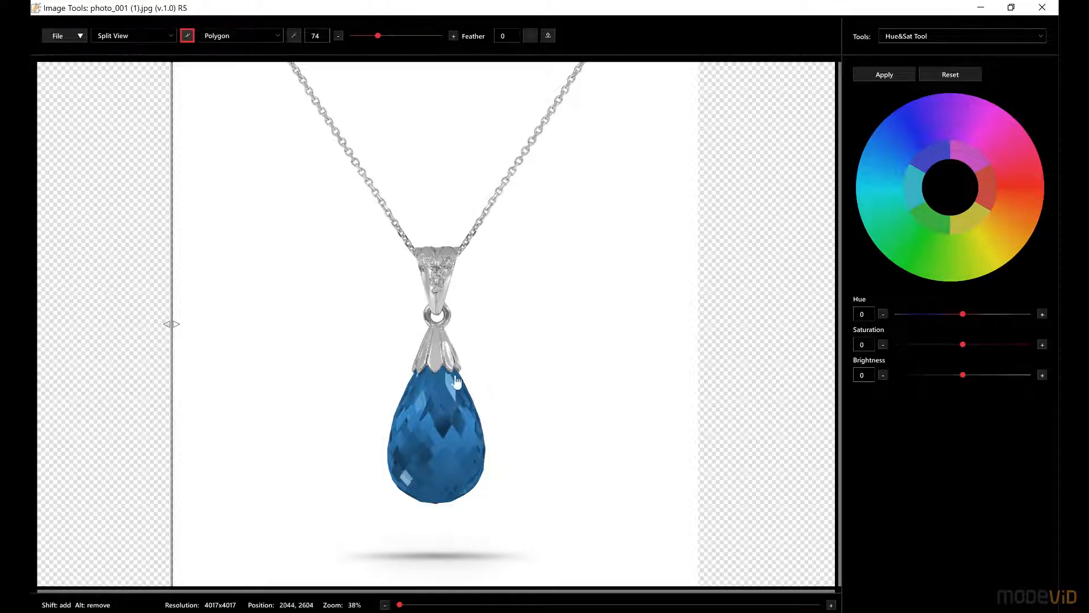
pyautogui.click(548, 36)
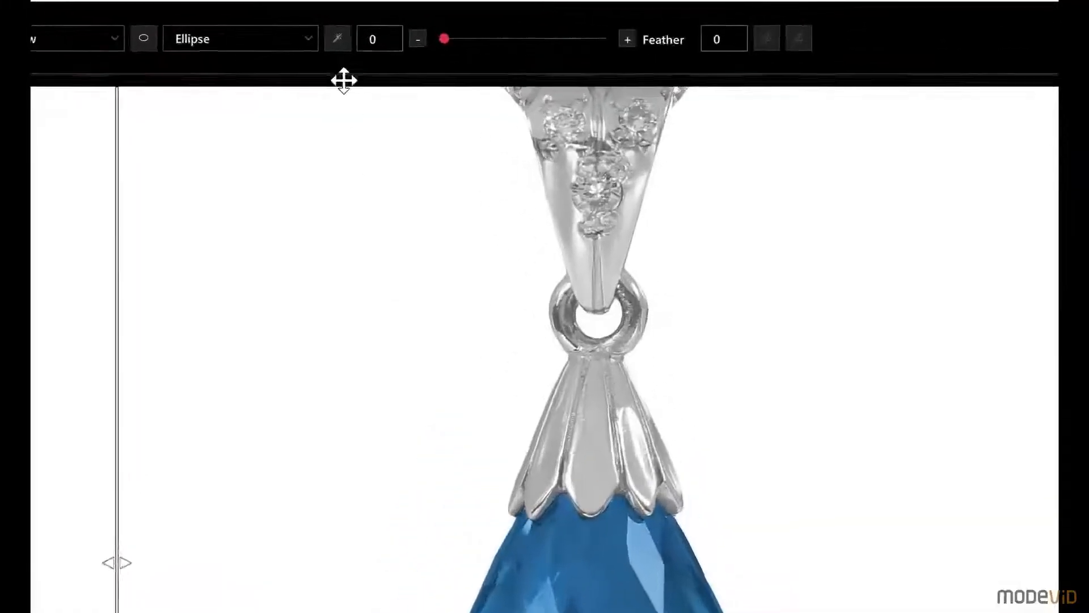
# Step: Select a dark facet of the gemstone with the magic wand at tolerance 5
pyautogui.click(338, 40)
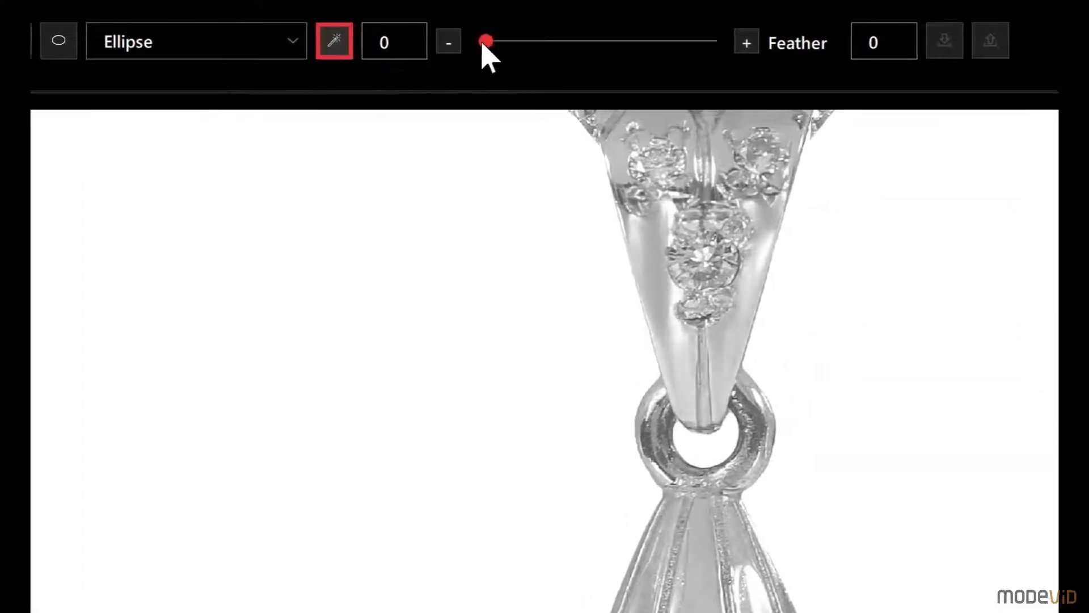
pyautogui.click(483, 42)
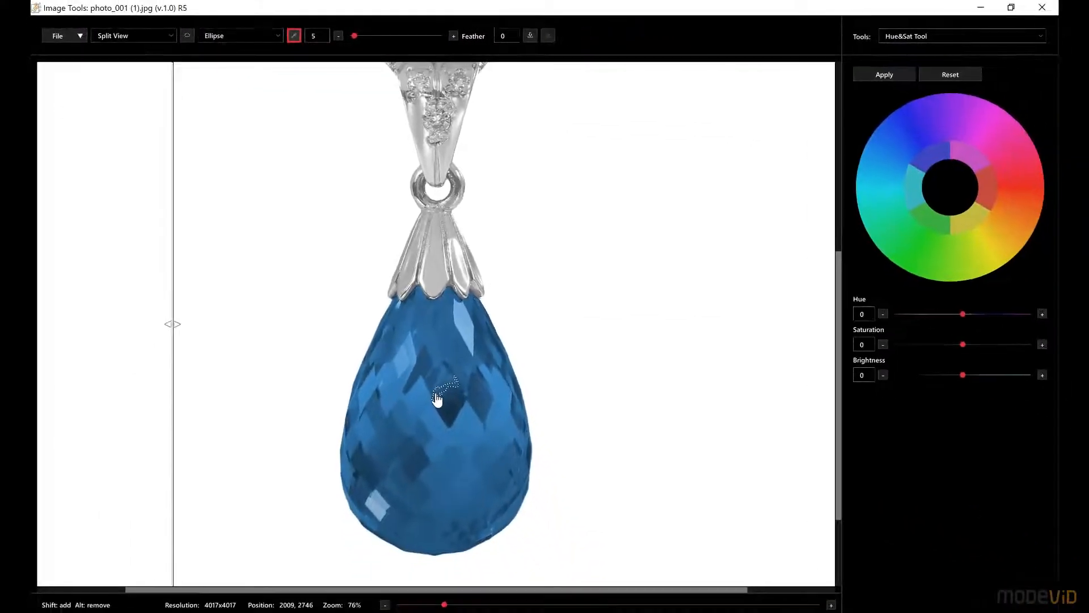
pyautogui.moveTo(432, 385); pyautogui.dragTo(425, 370)
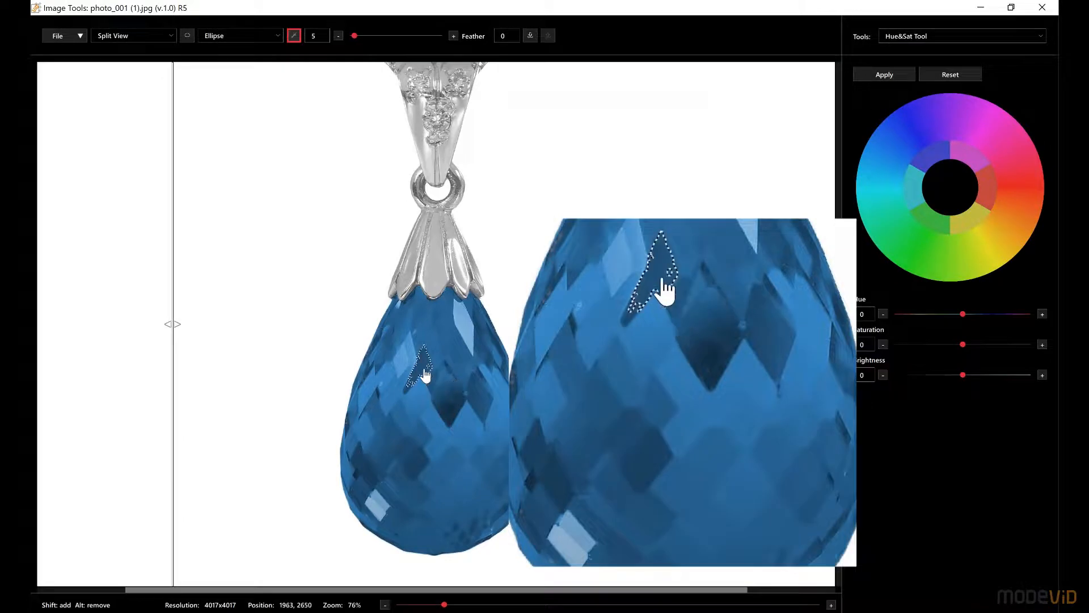
# Step: Raise the magic wand tolerance to 21 and 71, picking more facets until the whole blue gemstone is selected
pyautogui.moveTo(354, 36); pyautogui.dragTo(360, 36)
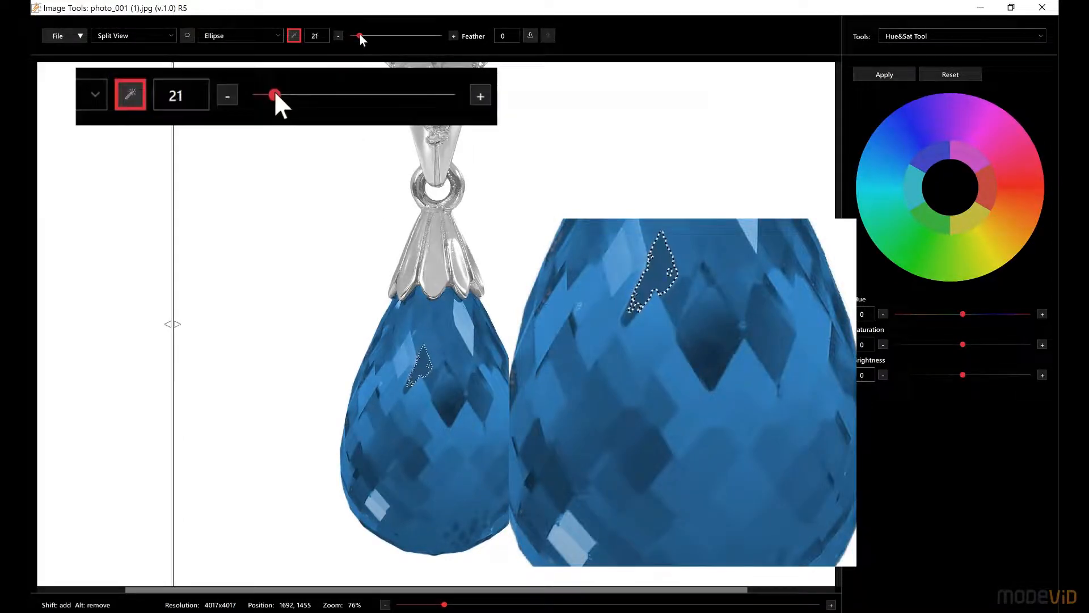
pyautogui.click(418, 413)
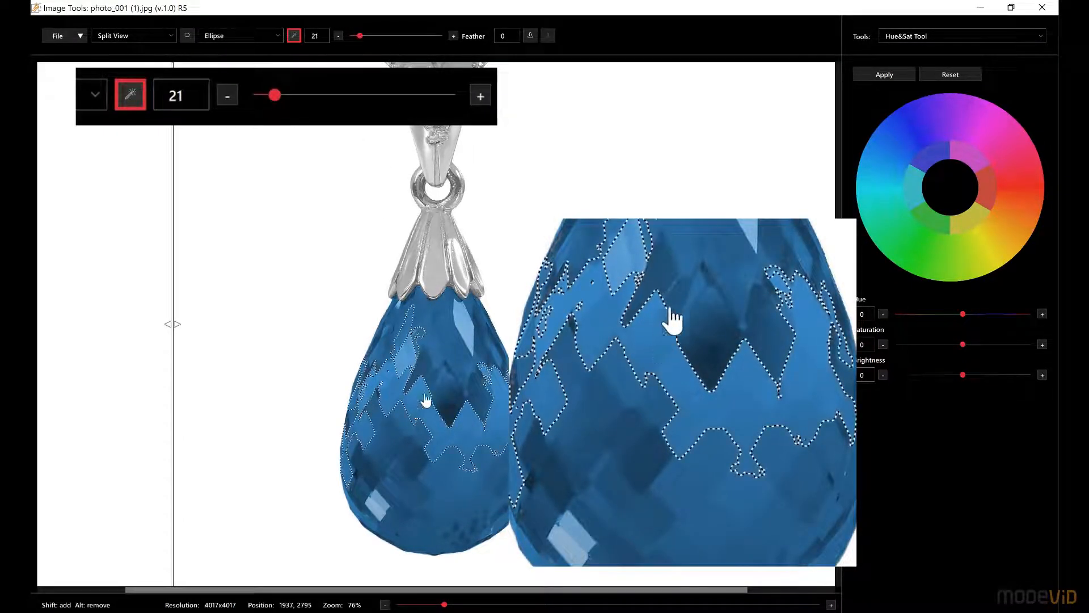
pyautogui.moveTo(360, 36); pyautogui.dragTo(377, 36)
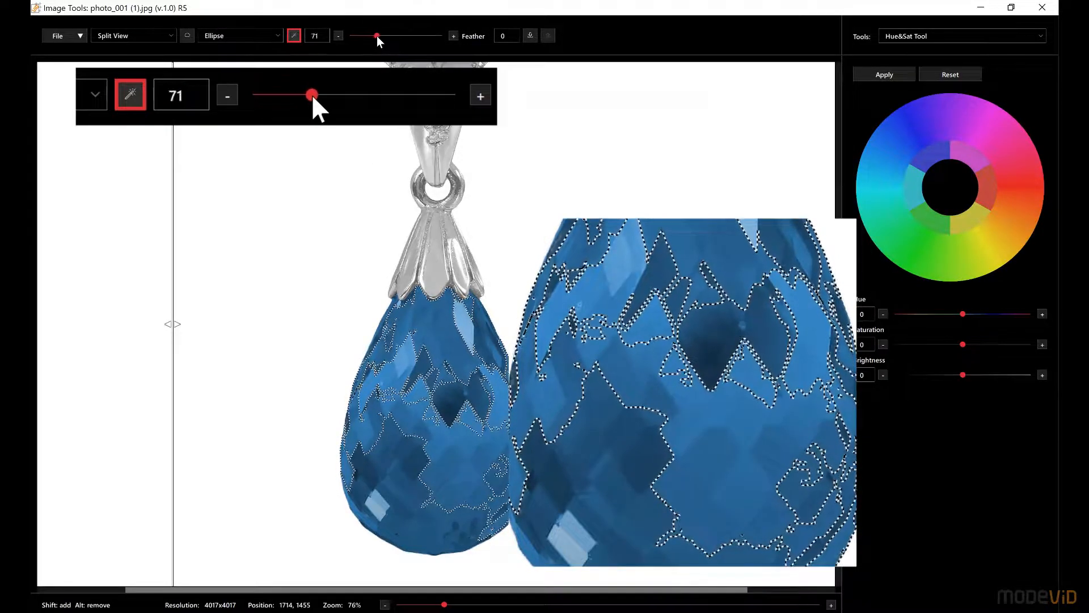
pyautogui.click(399, 372)
pyautogui.keyDown('shift'); pyautogui.click(381, 503); pyautogui.keyUp('shift')
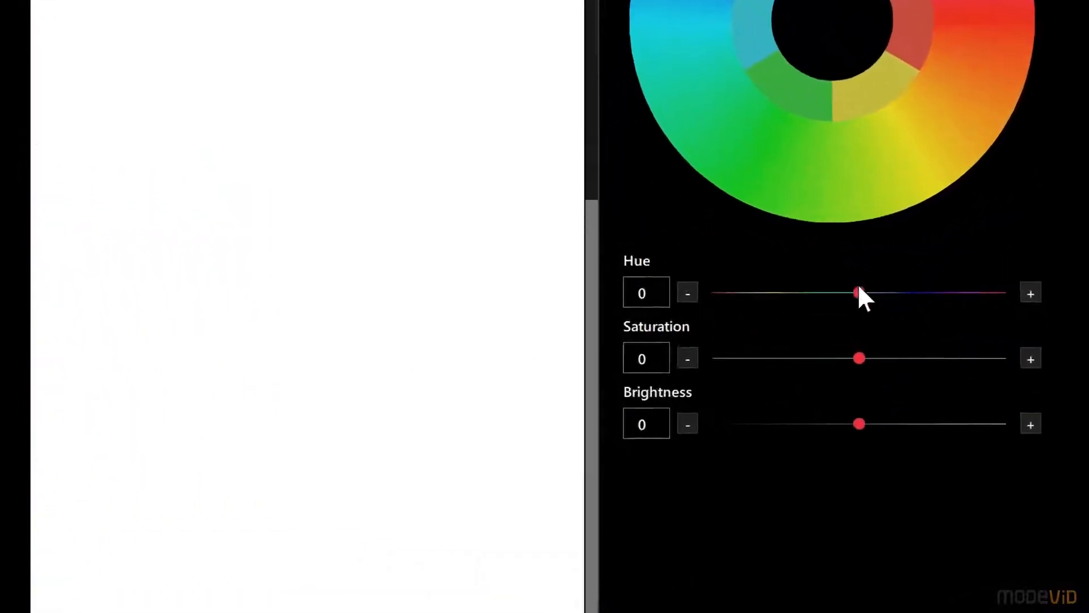
# Step: Set the selected gemstone's hue to -69, apply it, and shift the split-view divider to uncover the recoloured stone
pyautogui.moveTo(858, 291); pyautogui.dragTo(804, 300)
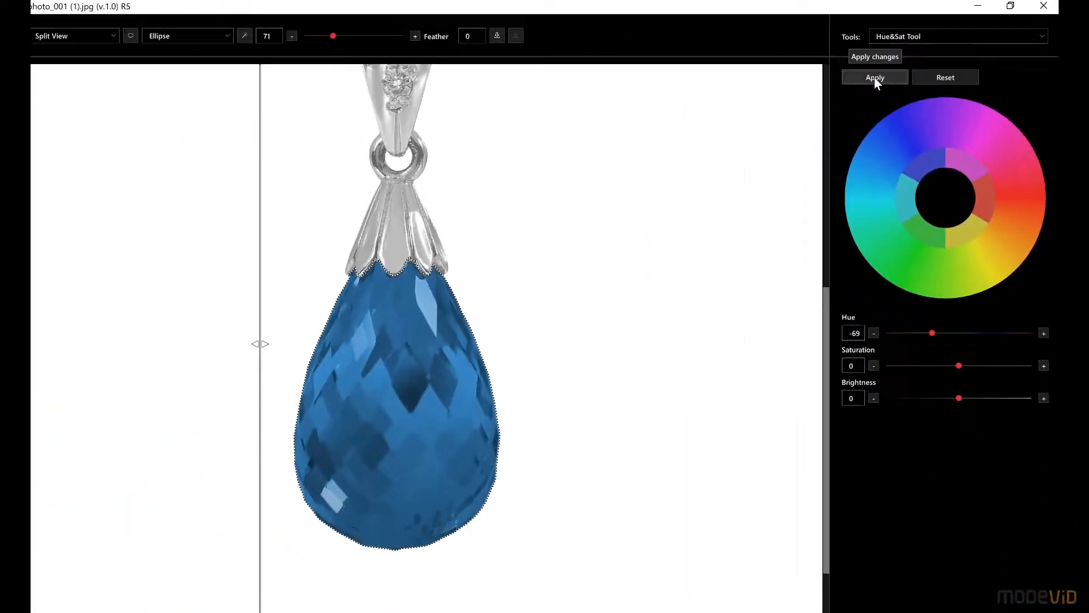
pyautogui.click(874, 77)
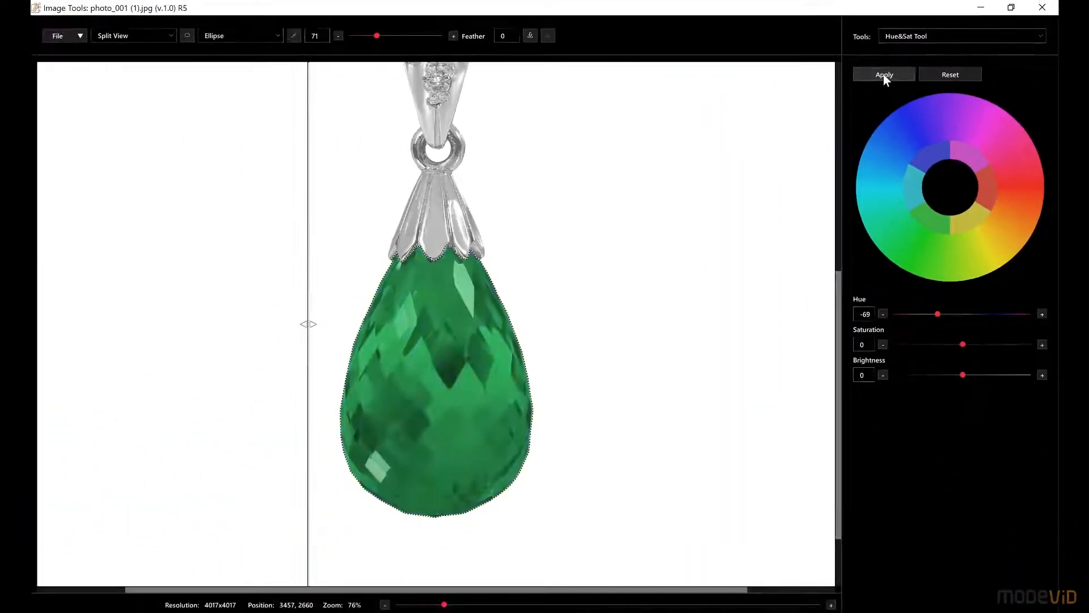
pyautogui.scroll(5, 496, 313)
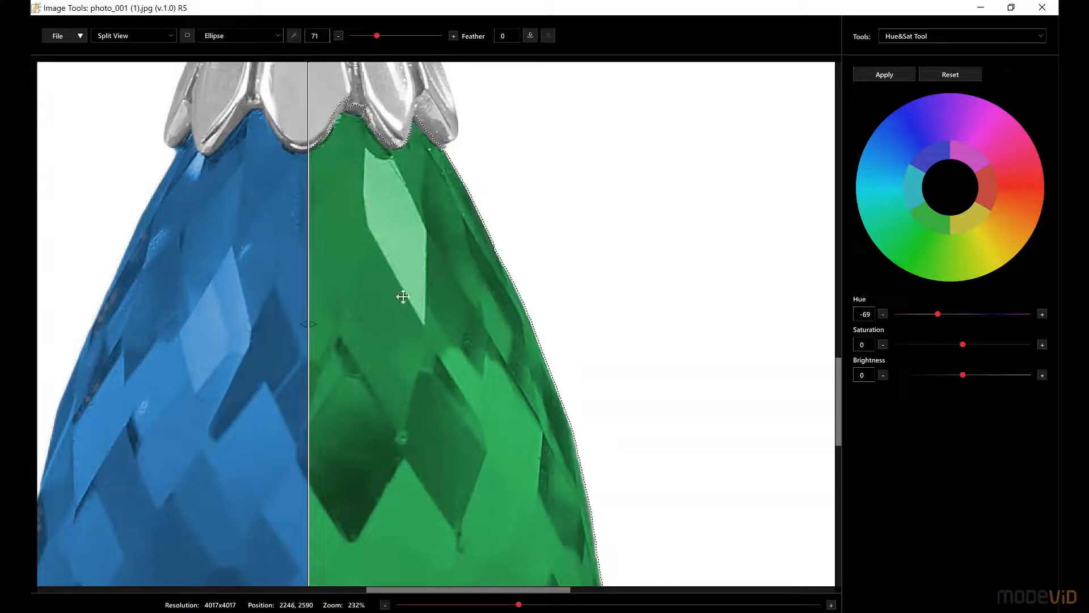
pyautogui.moveTo(309, 282); pyautogui.dragTo(92, 299)
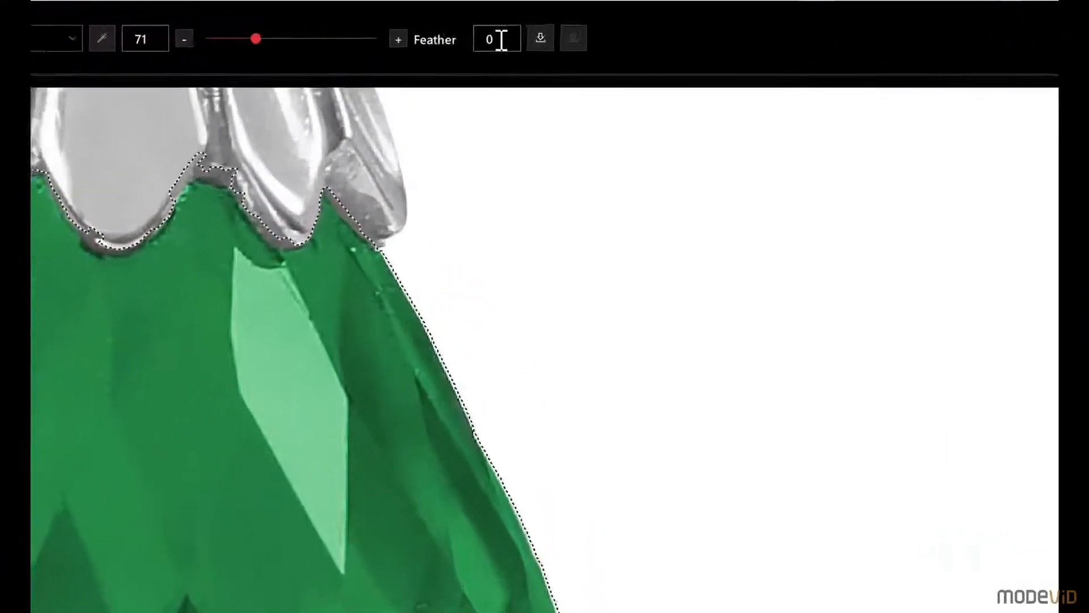
# Step: Apply the gemstone's hue change with a selection feather of 350 and with a feather of 150
pyautogui.doubleClick(504, 36)
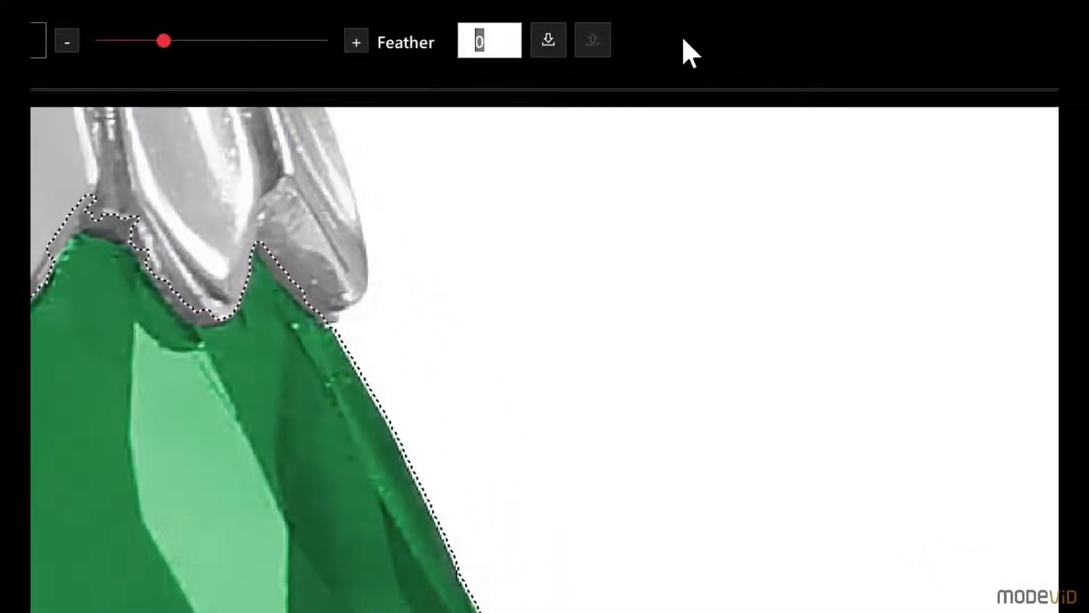
pyautogui.write('350')
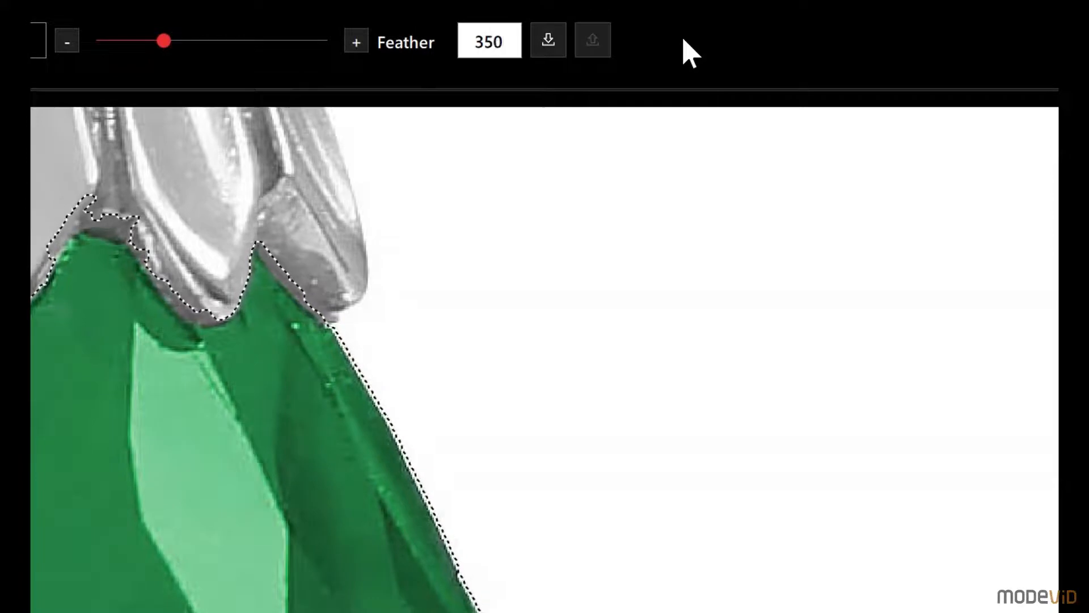
pyautogui.click(954, 82)
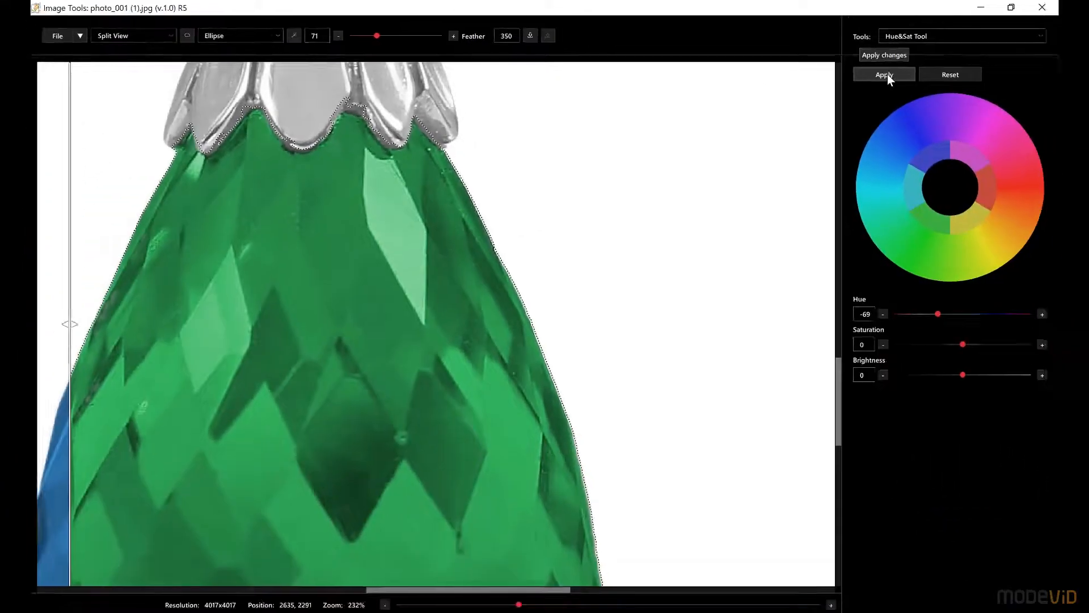
pyautogui.doubleClick(510, 37)
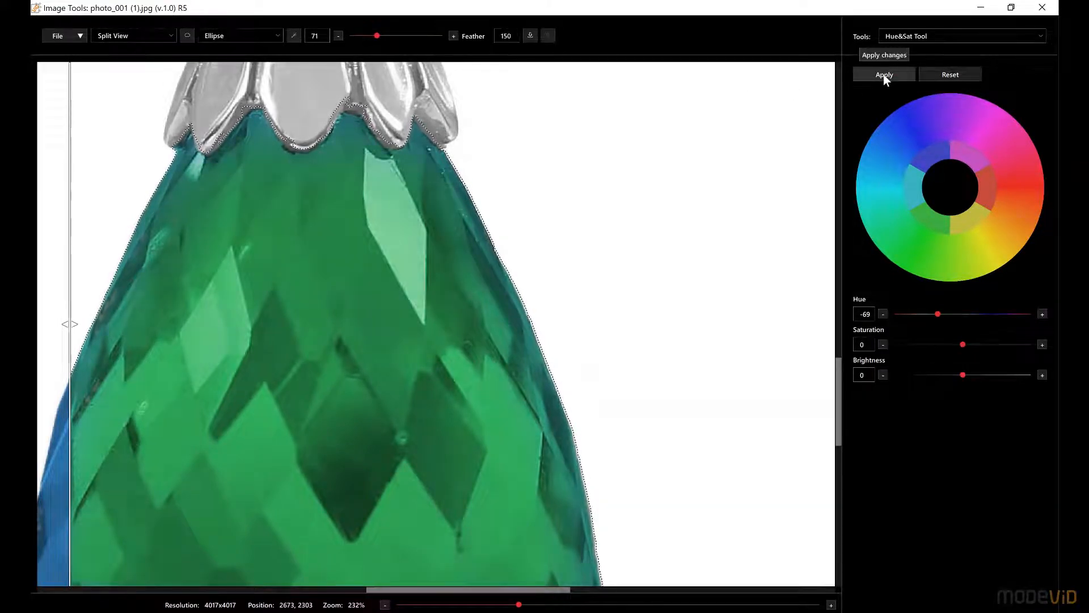
# Step: Set the selection feather to 0 and reapply the hue change to the gemstone
pyautogui.doubleClick(511, 35)
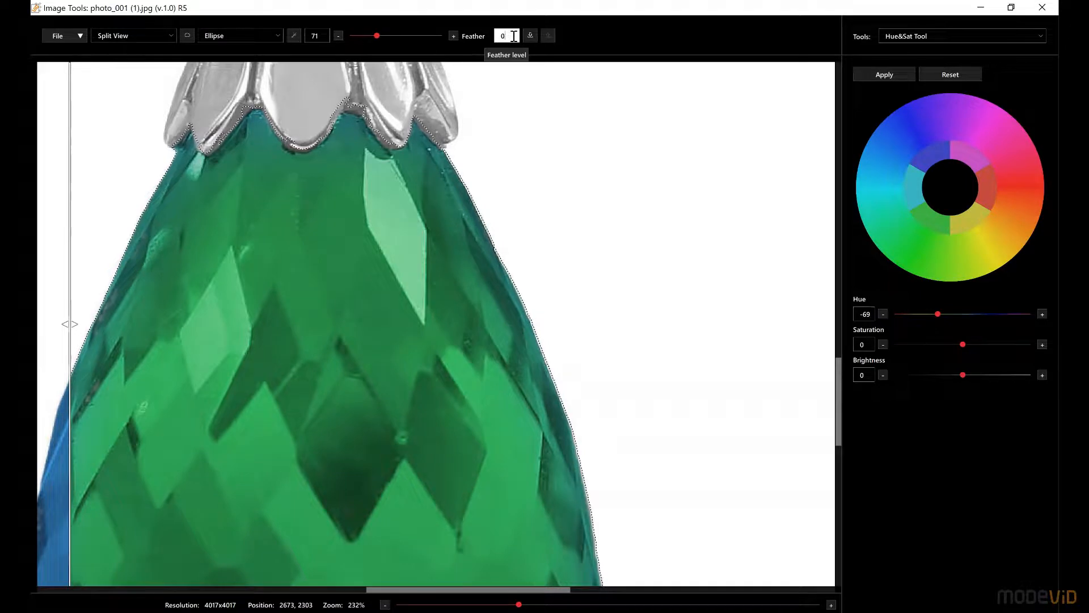
pyautogui.write('0')
pyautogui.click(884, 79)
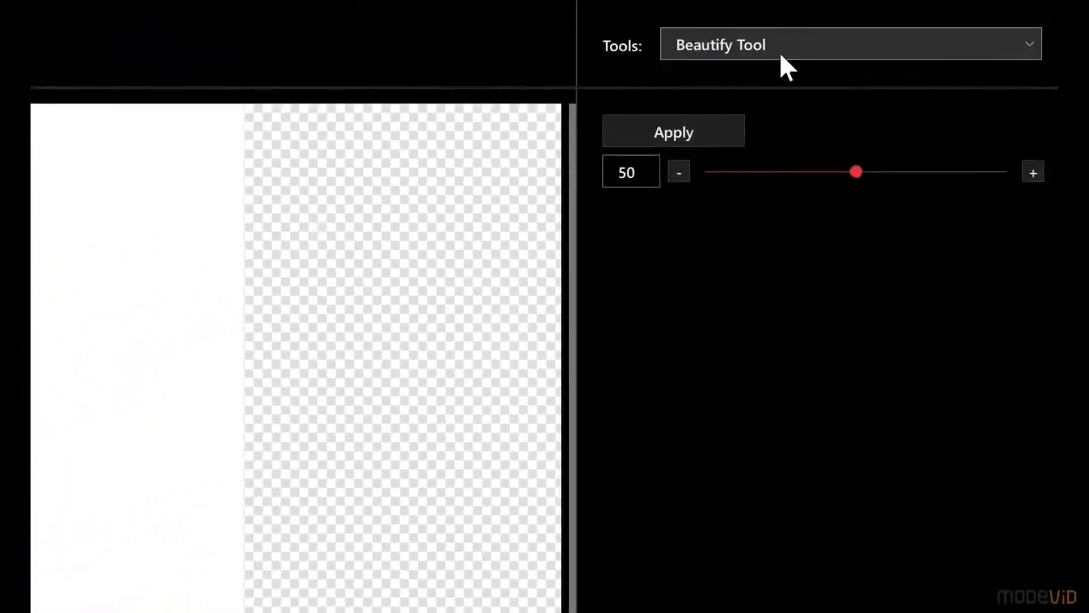
# Step: Choose the Beautify Tool from the available image tools
pyautogui.click(783, 54)
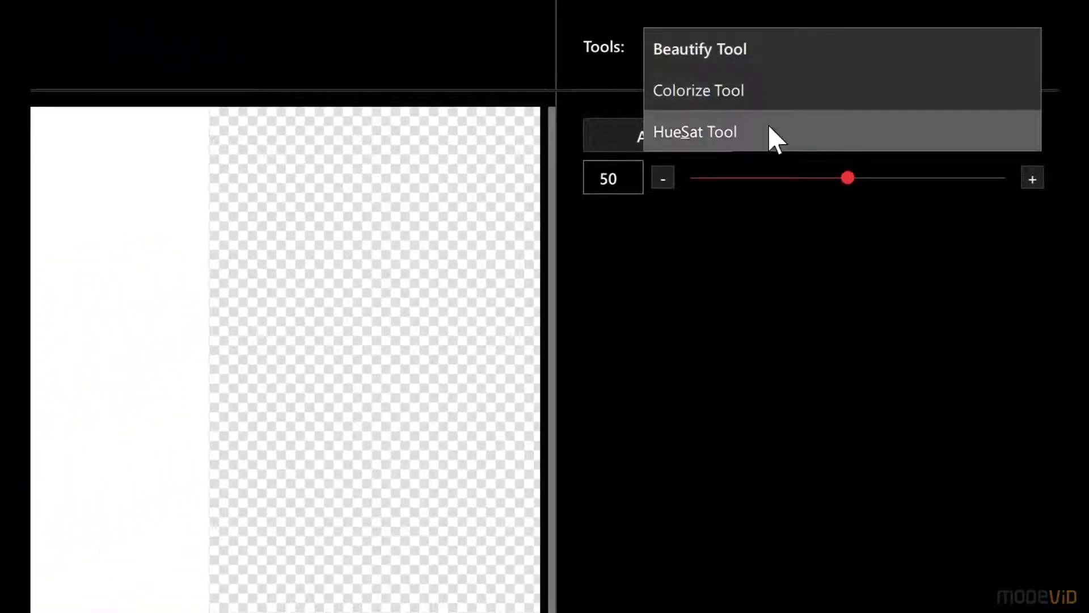
pyautogui.click(757, 56)
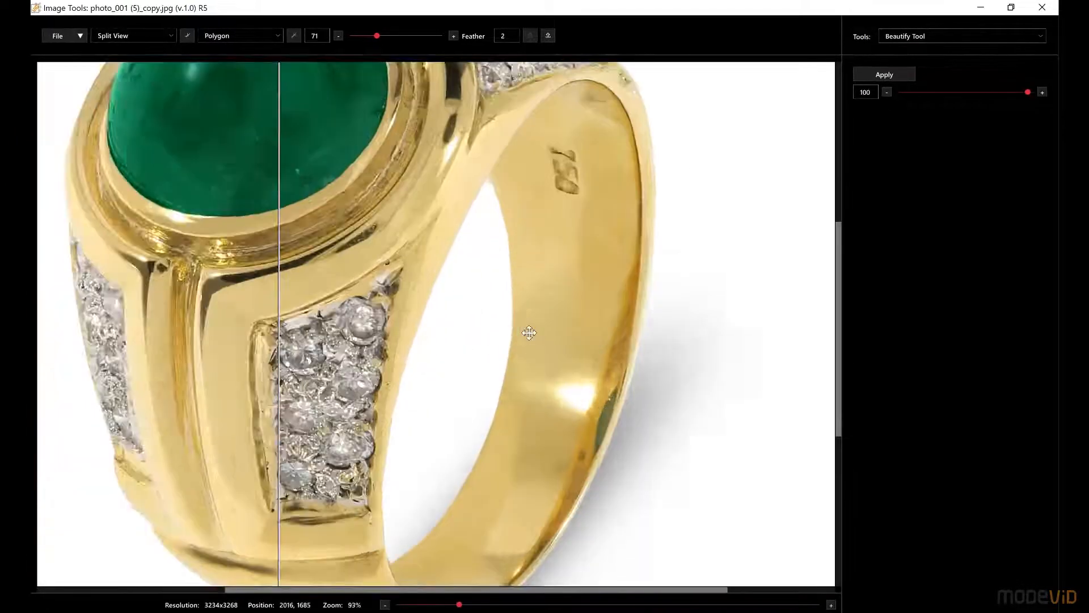
pyautogui.scroll(3, 590, 322)
pyautogui.scroll(3, 589, 322)
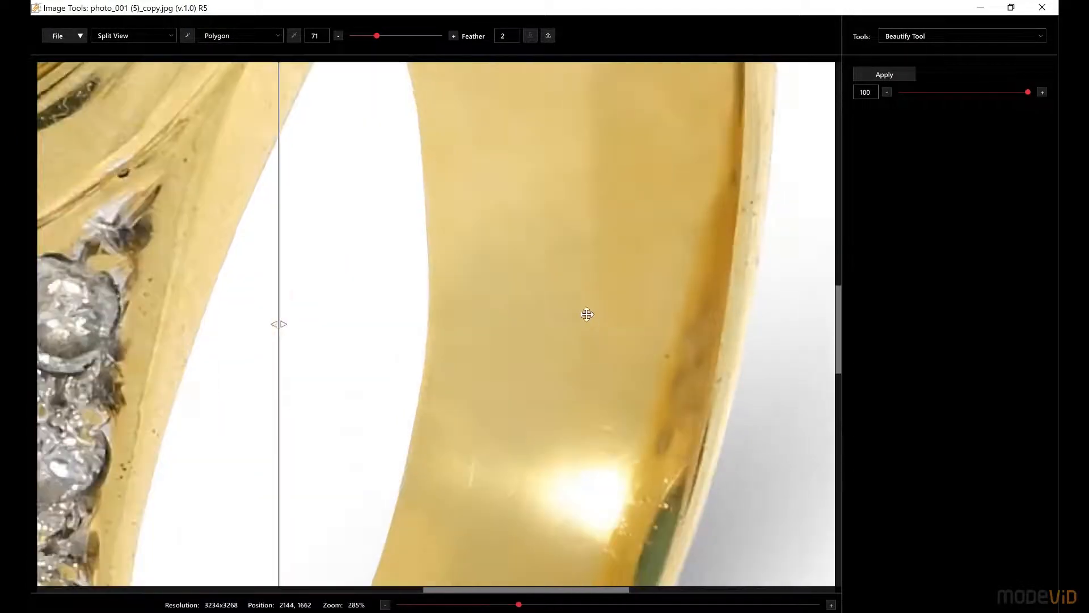
pyautogui.scroll(1, 593, 267)
pyautogui.scroll(-1, 593, 272)
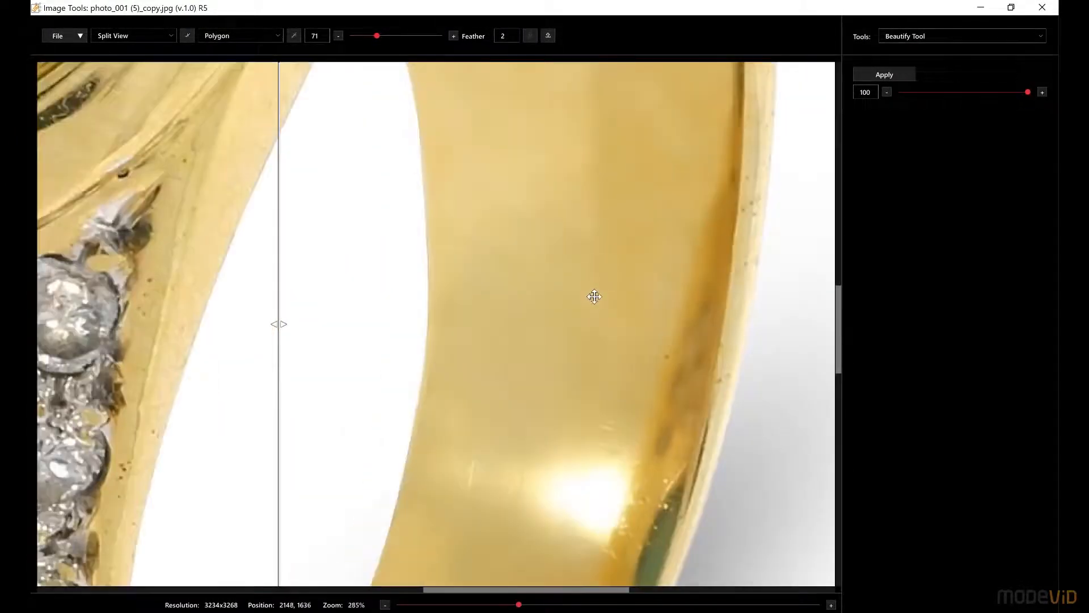
# Step: Move the split-view divider across the ring's band to compare the retouch at strength 100, and choose the Polygon selection shape
pyautogui.moveTo(275, 262); pyautogui.dragTo(492, 273)
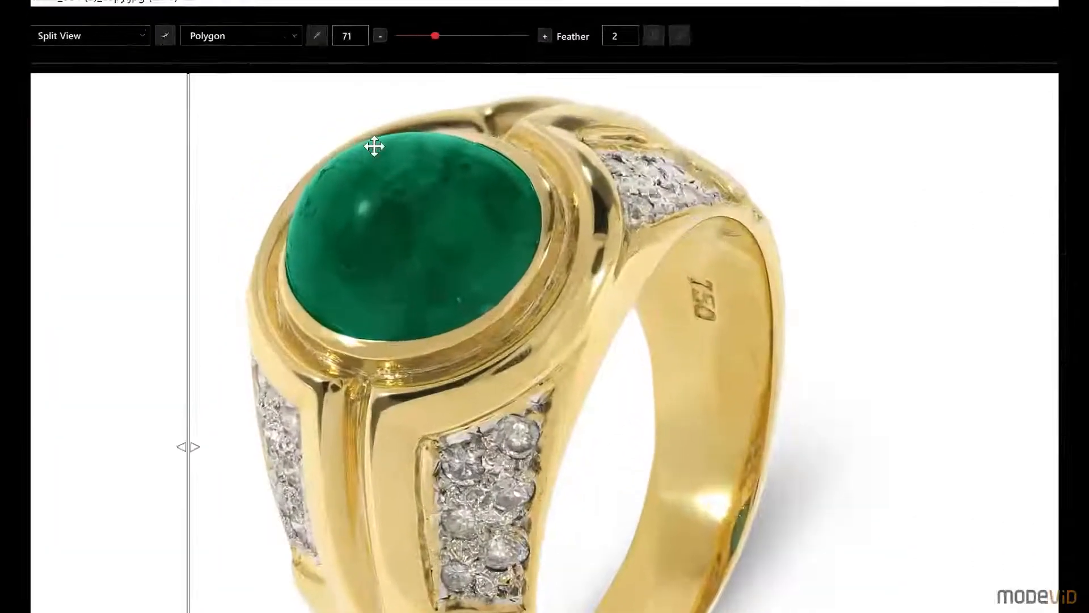
pyautogui.click(165, 36)
pyautogui.click(285, 38)
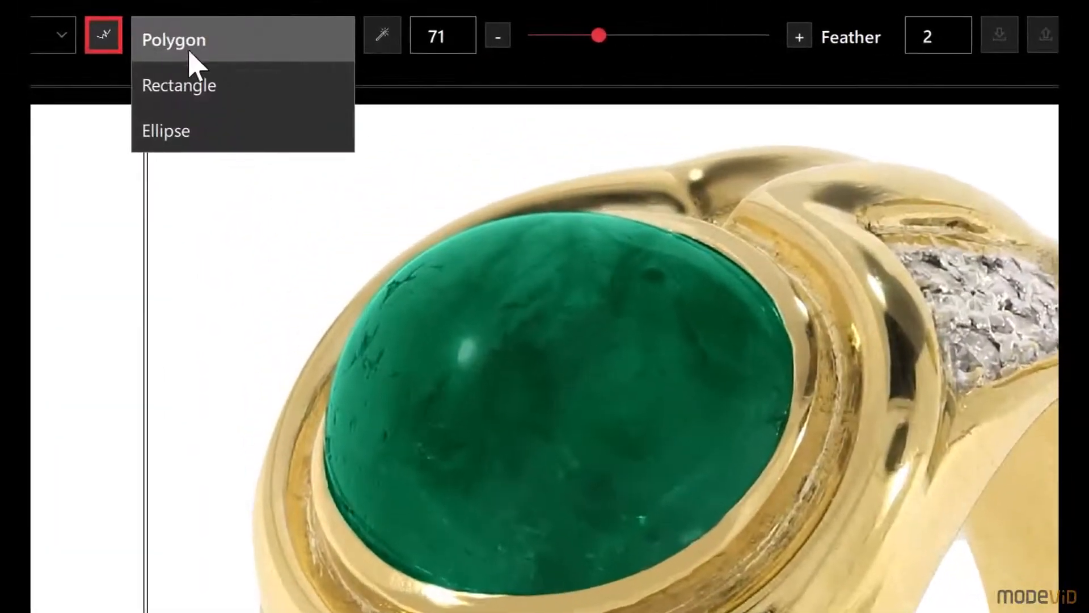
pyautogui.click(209, 39)
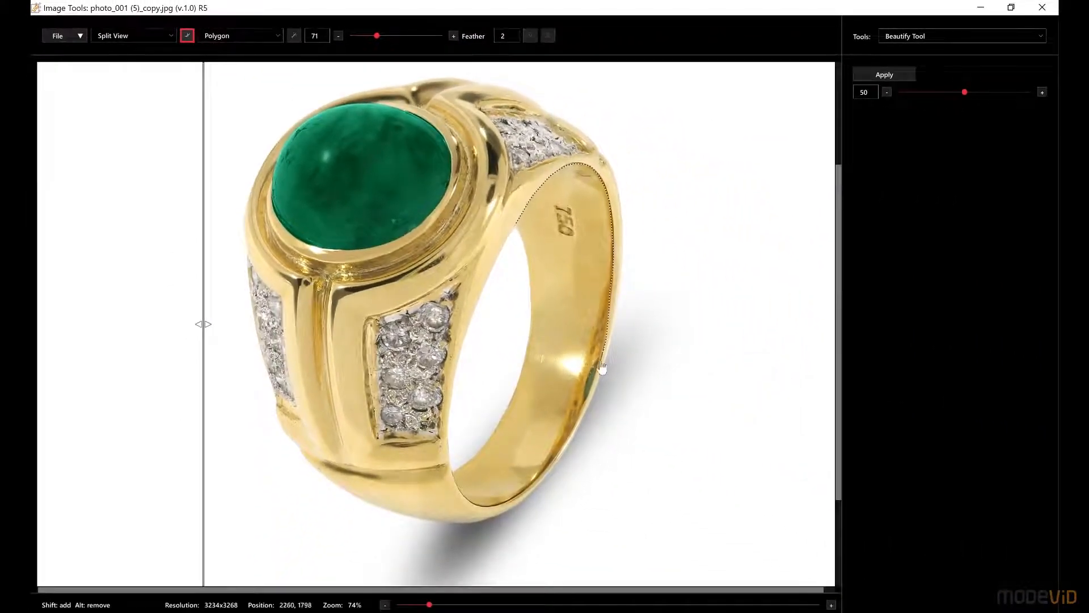
# Step: Outline the ring's inner band with a polygon selection, apply Beautify at strength 50, and compare the result with the split-view divider
pyautogui.click(481, 456)
pyautogui.click(501, 427)
pyautogui.click(518, 395)
pyautogui.click(528, 349)
pyautogui.click(531, 309)
pyautogui.click(531, 275)
pyautogui.click(525, 245)
pyautogui.click(517, 224)
pyautogui.click(884, 74)
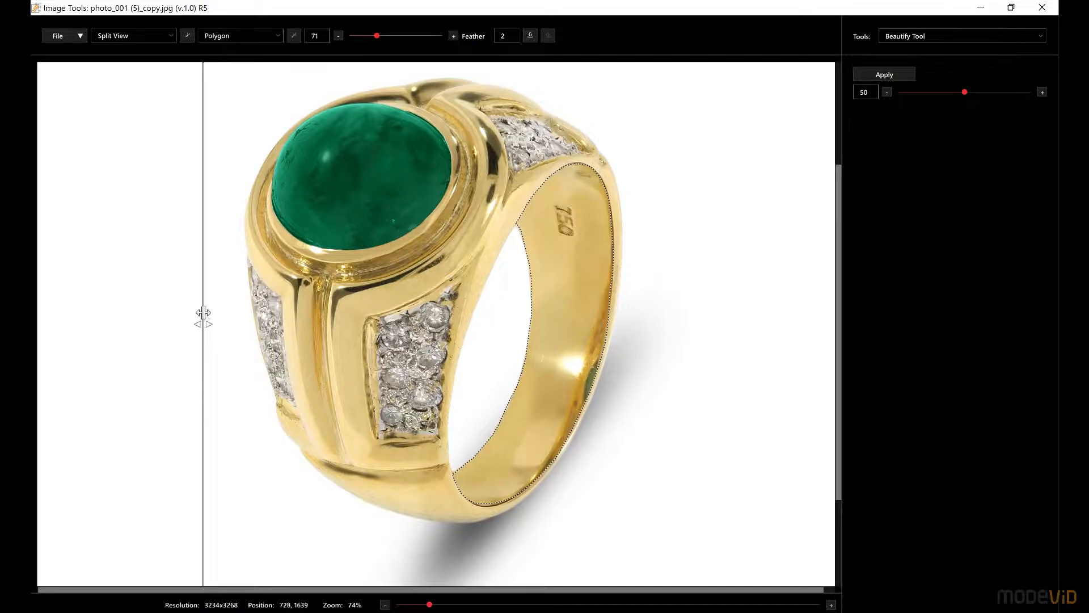
pyautogui.moveTo(203, 313); pyautogui.dragTo(459, 342)
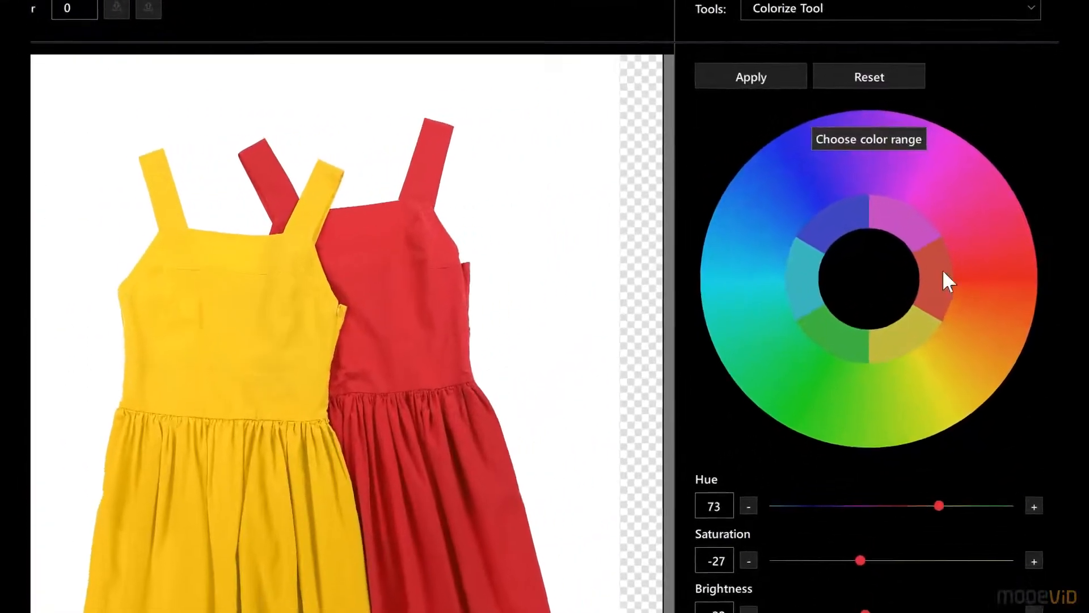
# Step: Choose the yellow colour range for the dress photo and set its hue to -115, saturation to 7 and brightness to 27
pyautogui.click(969, 217)
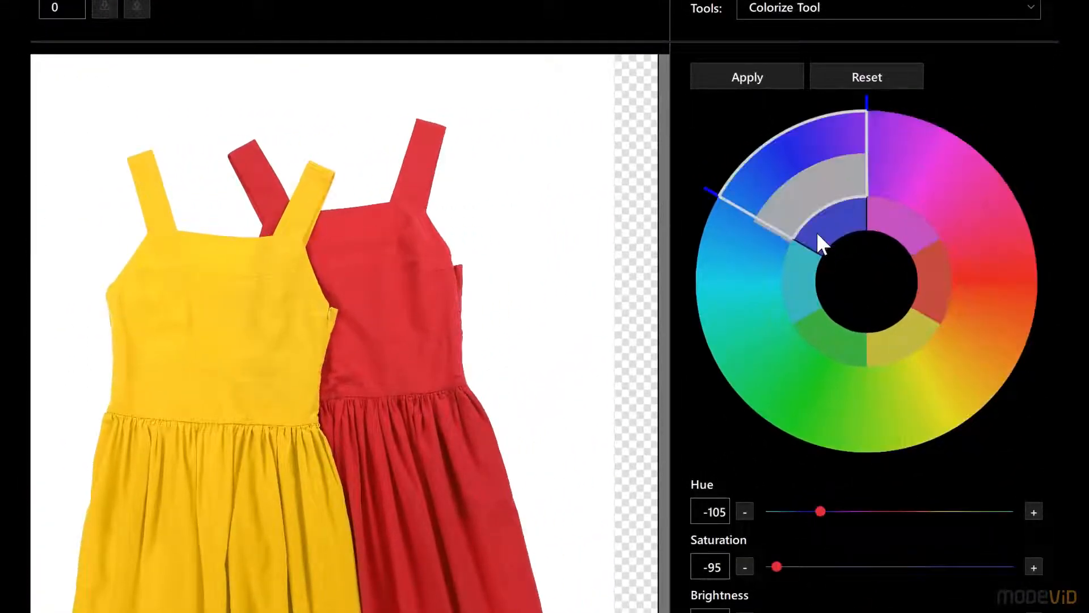
pyautogui.click(892, 335)
pyautogui.moveTo(884, 511); pyautogui.dragTo(814, 511)
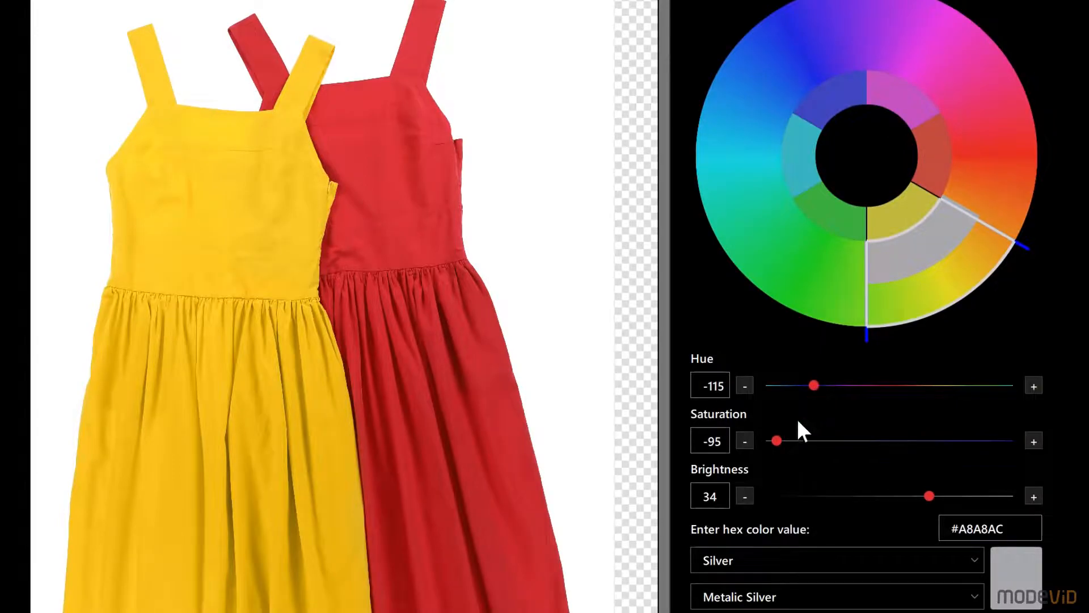
pyautogui.moveTo(777, 441); pyautogui.dragTo(897, 442)
pyautogui.moveTo(928, 497); pyautogui.dragTo(917, 497)
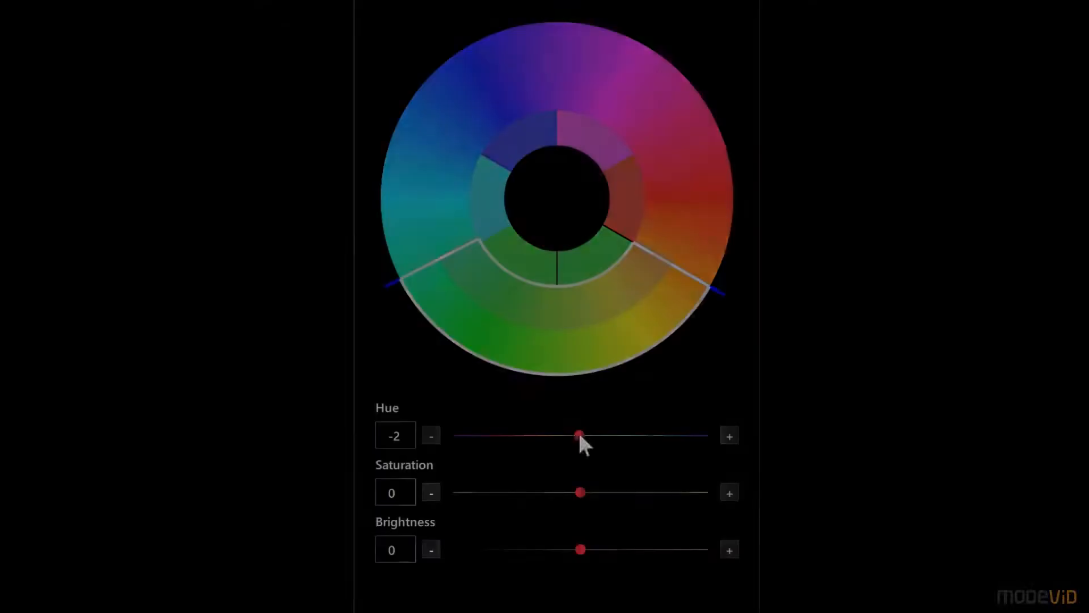
# Step: Try out the hue, saturation and brightness adjustments on the combined green and yellow range, using hue -1 and saturation 1
pyautogui.moveTo(579, 436)
pyautogui.mouseDown()
pyautogui.moveTo(504, 434)
pyautogui.moveTo(656, 437)
pyautogui.moveTo(572, 439)
pyautogui.mouseUp()
pyautogui.moveTo(524, 433); pyautogui.dragTo(579, 448)
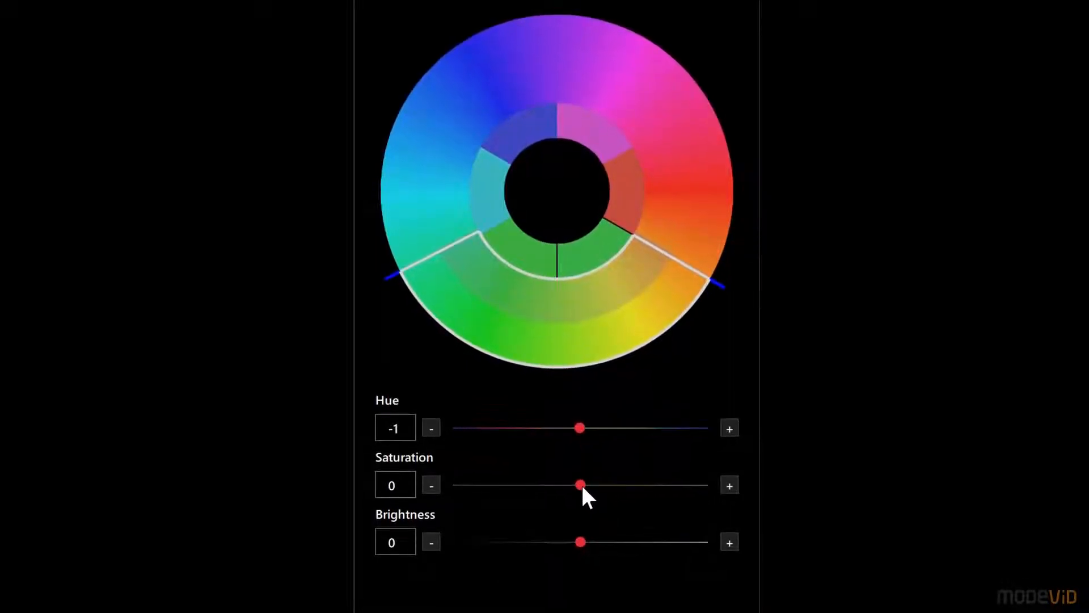
pyautogui.moveTo(582, 487)
pyautogui.mouseDown()
pyautogui.moveTo(463, 475)
pyautogui.moveTo(681, 495)
pyautogui.moveTo(693, 486)
pyautogui.moveTo(588, 487)
pyautogui.mouseUp()
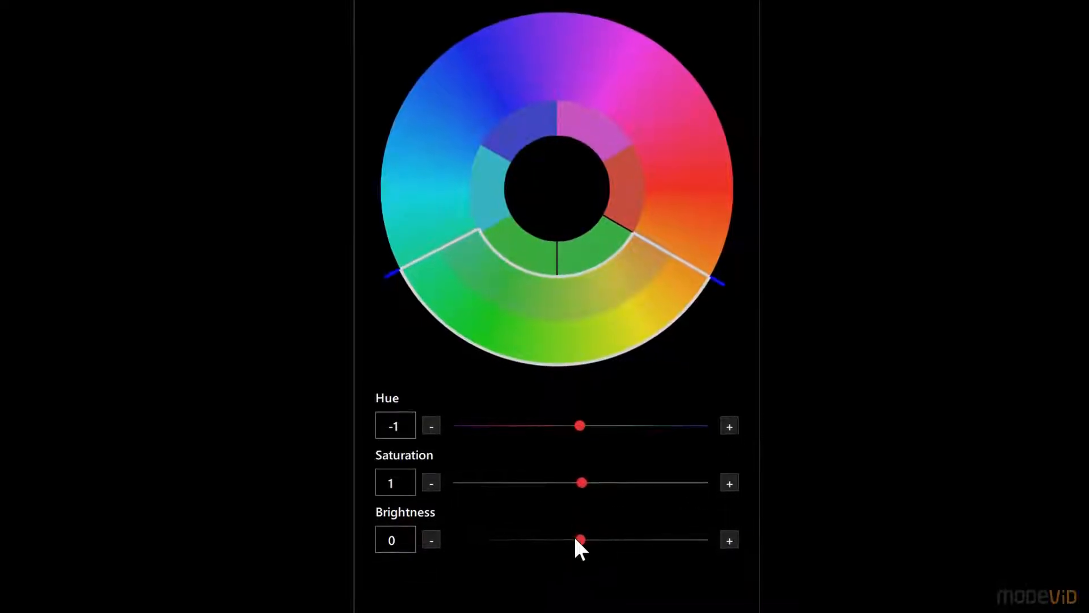
pyautogui.moveTo(581, 541); pyautogui.dragTo(614, 521)
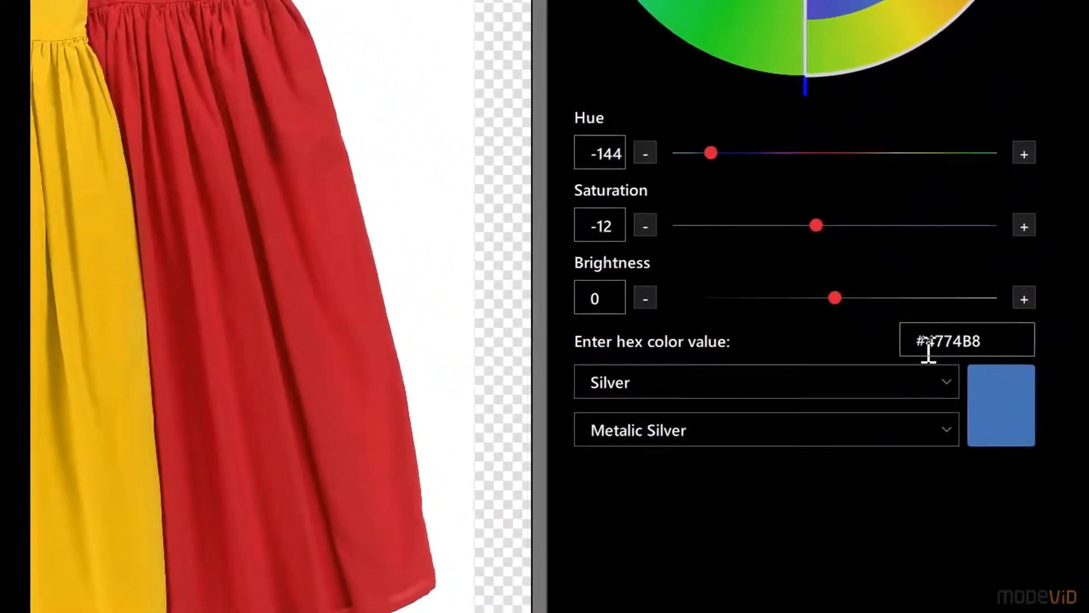
# Step: Confirm #4774B8 as the replacement colour and apply it to the yellow dress
pyautogui.click(1001, 394)
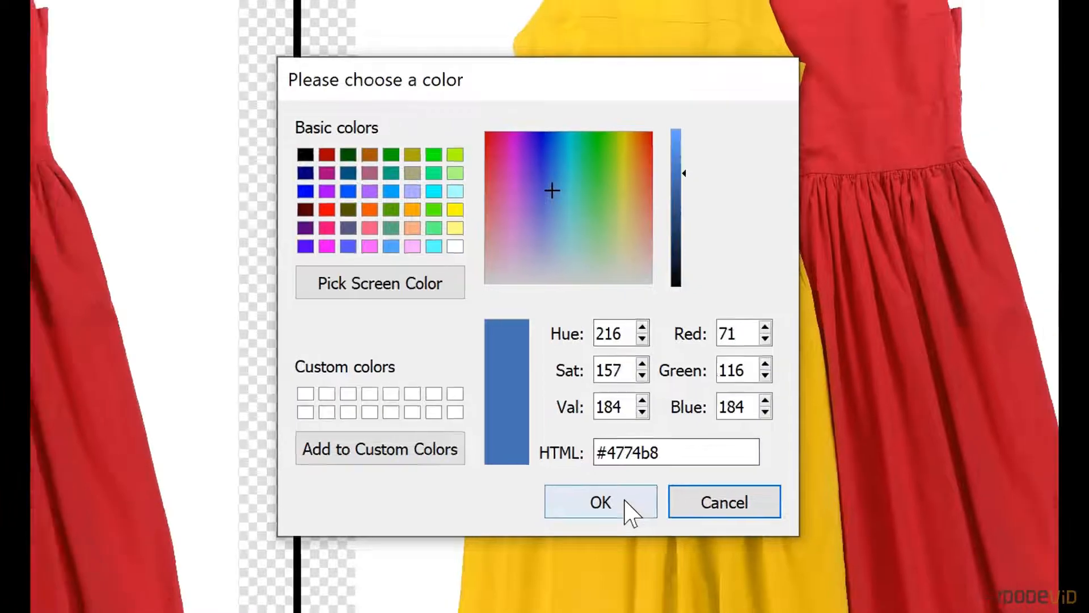
pyautogui.click(615, 508)
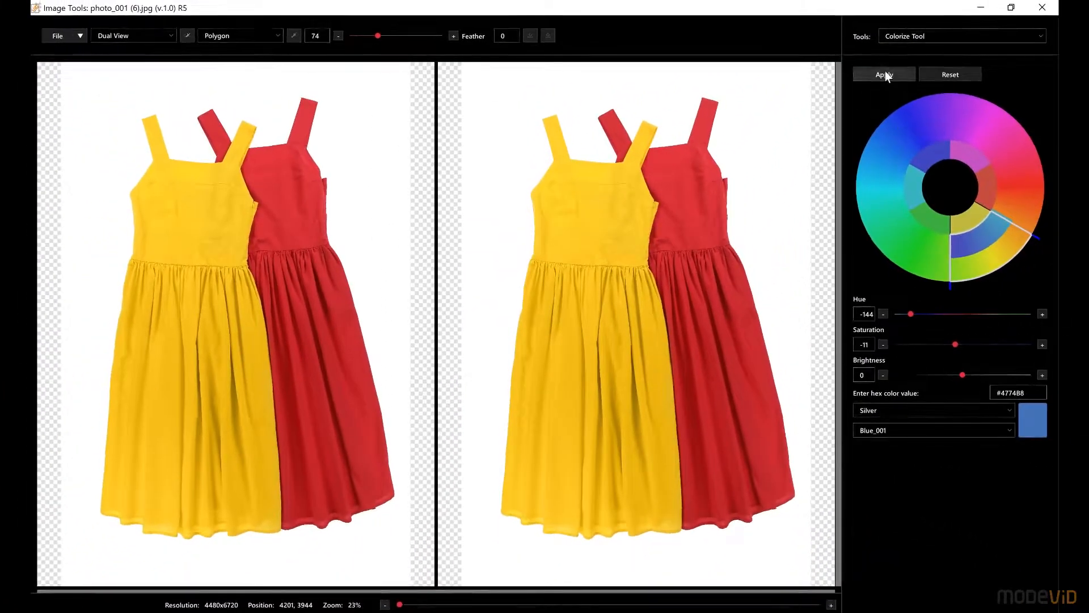
pyautogui.click(884, 74)
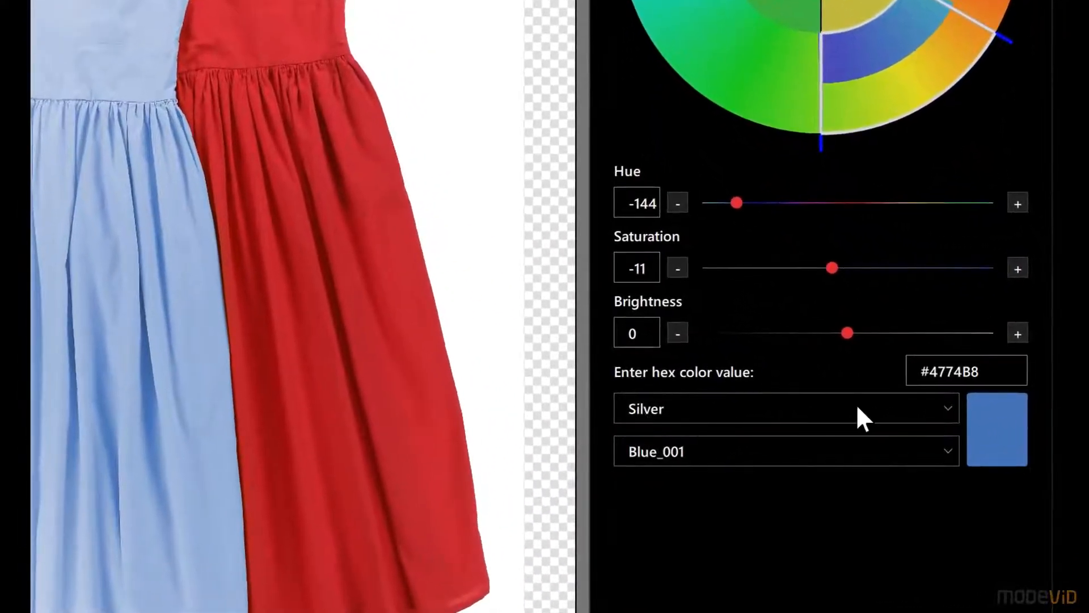
# Step: Create a new colour group named "my color group"
pyautogui.click(946, 408)
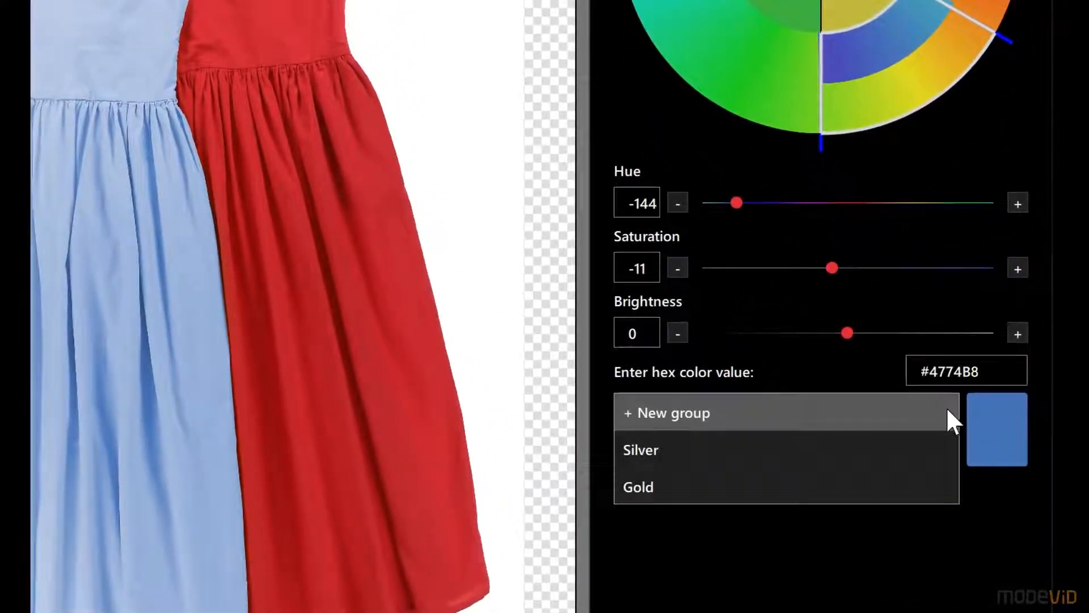
pyautogui.click(690, 412)
pyautogui.write('my color group')
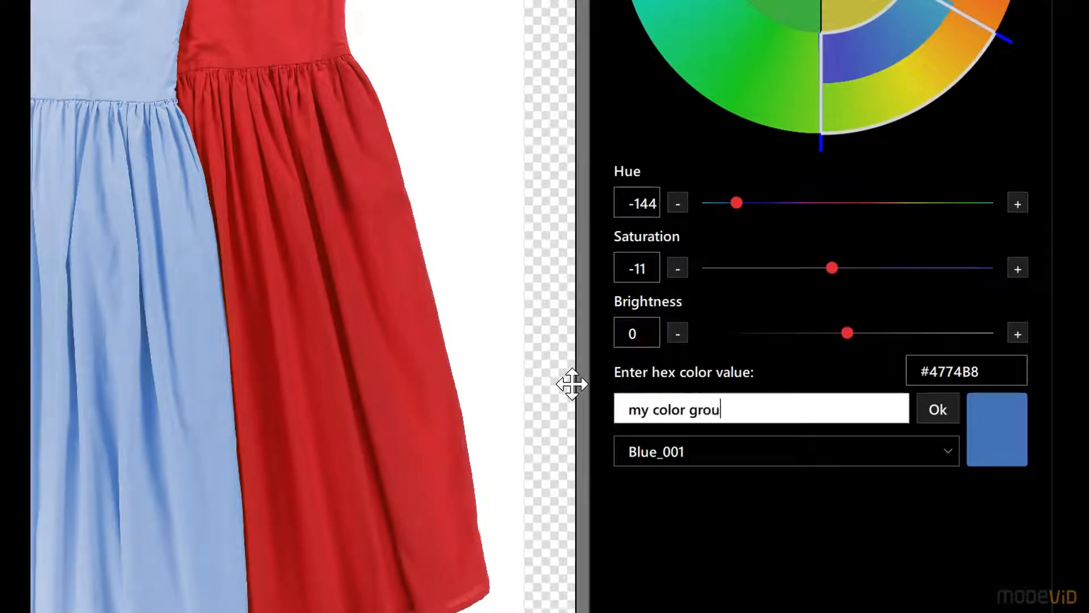
pyautogui.click(934, 408)
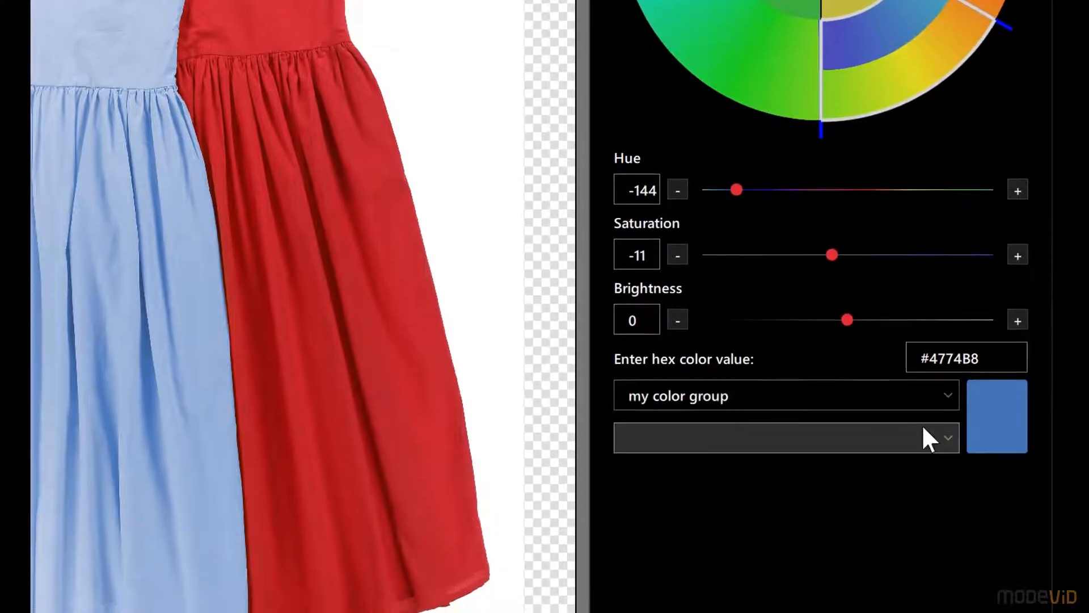
# Step: Add the colour #4774B8 to "my color group" under the name blue_01
pyautogui.click(919, 452)
pyautogui.click(893, 455)
pyautogui.write('blue')
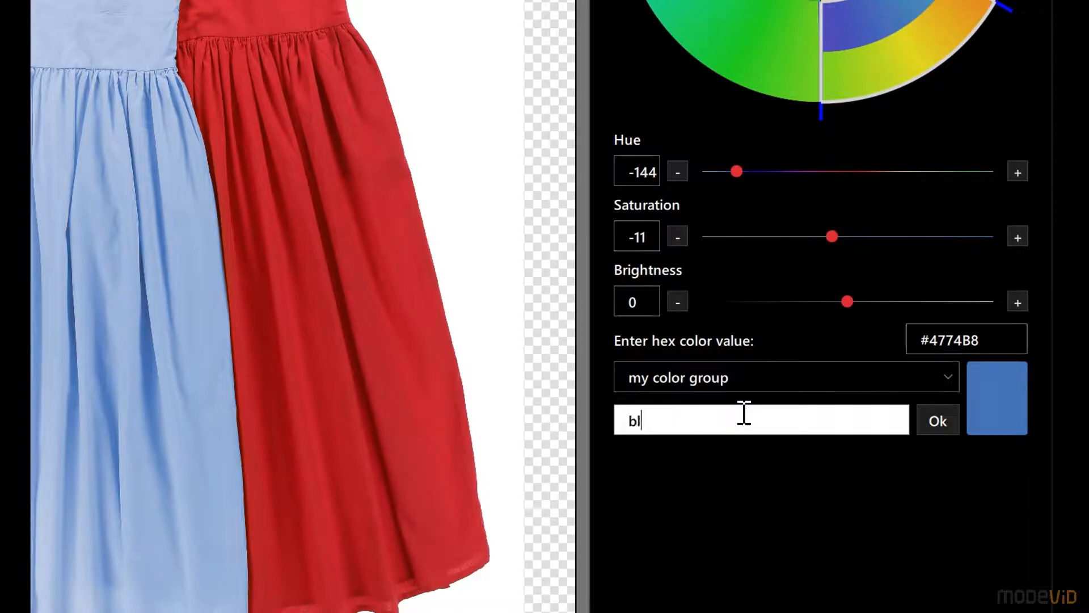
pyautogui.write('_01')
pyautogui.click(935, 420)
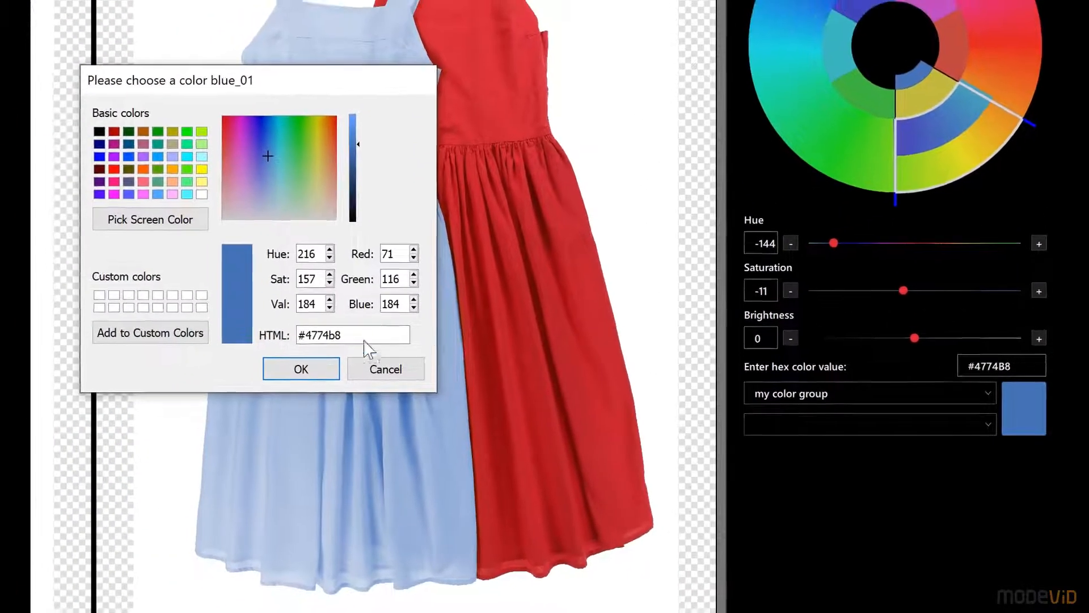
pyautogui.click(311, 373)
pyautogui.click(845, 432)
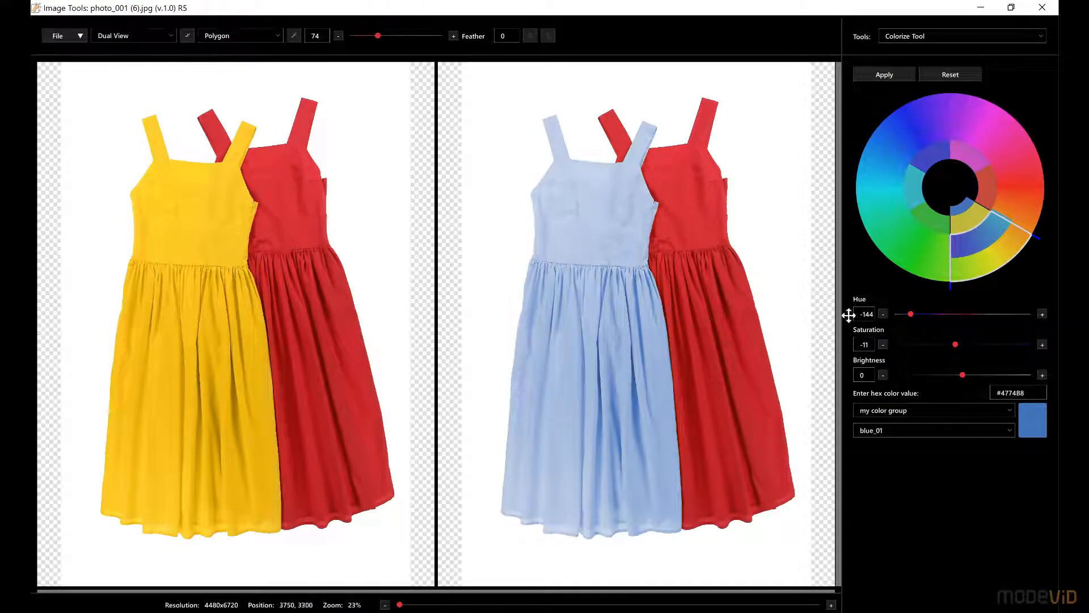
# Step: Apply a hue of -103 to the recoloured dress and save a copy of the image as dress_purple_01
pyautogui.moveTo(909, 314); pyautogui.dragTo(926, 316)
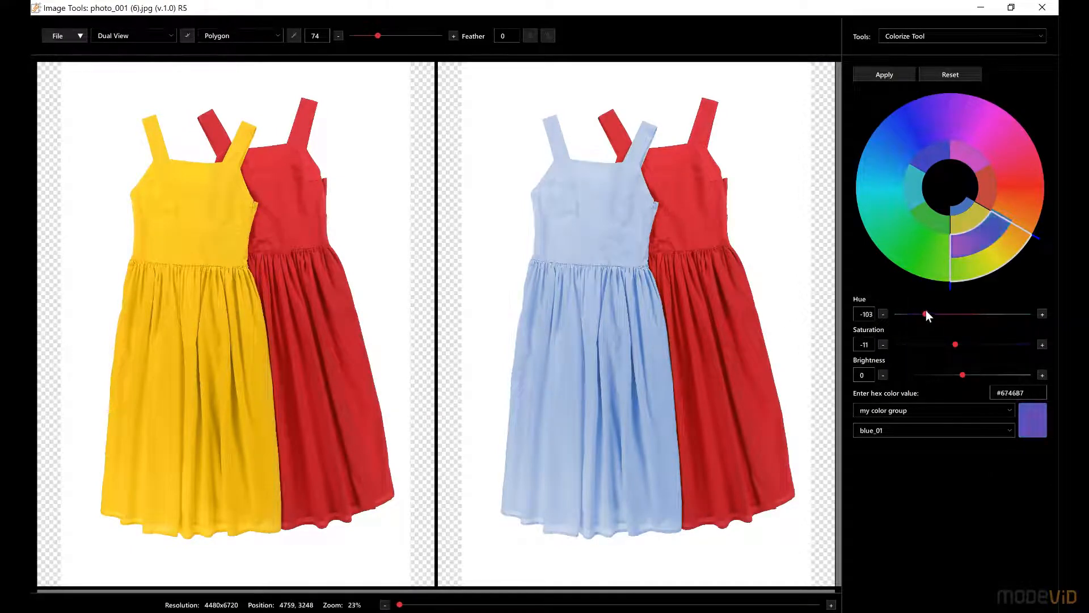
pyautogui.click(894, 71)
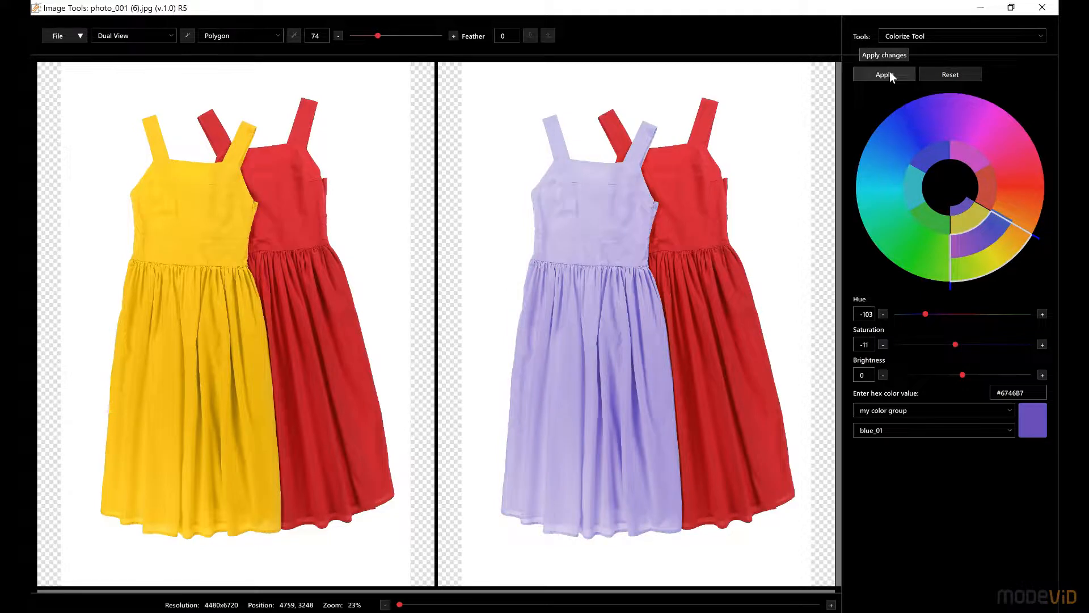
pyautogui.click(80, 35)
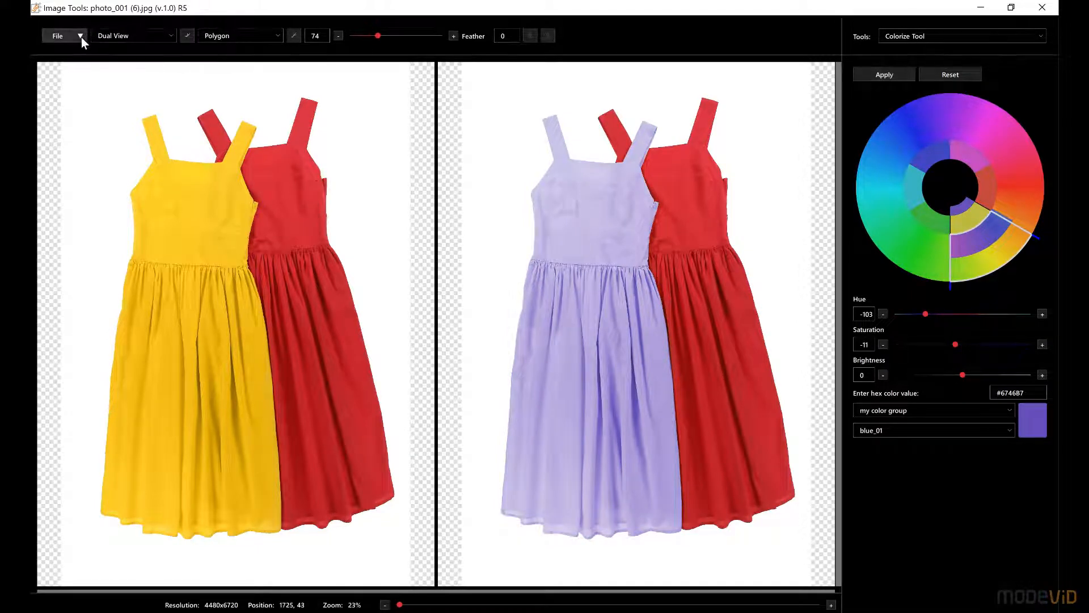
pyautogui.click(75, 90)
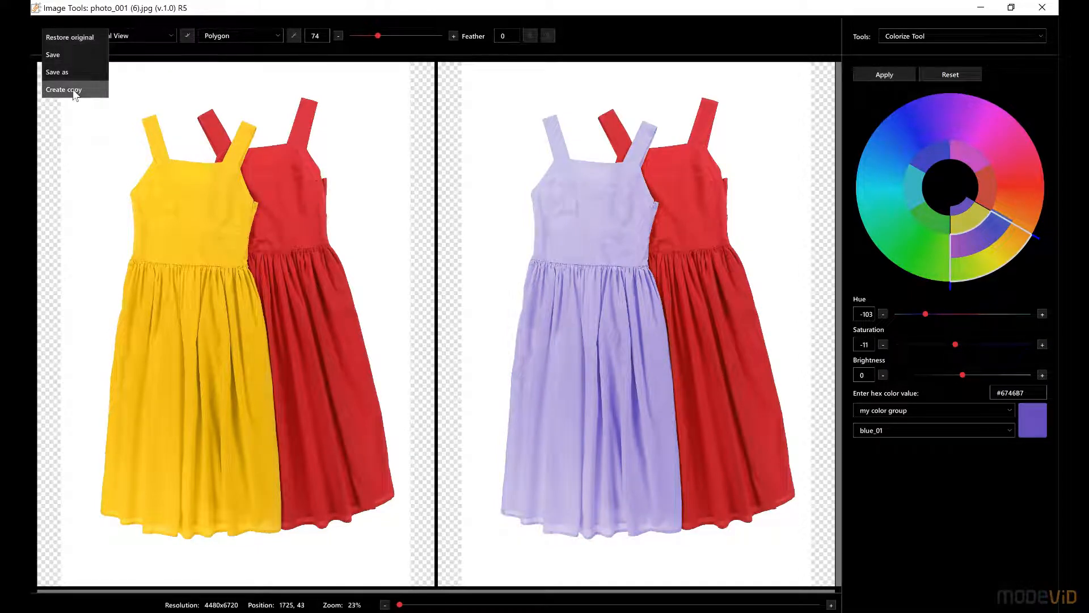
pyautogui.click(184, 314)
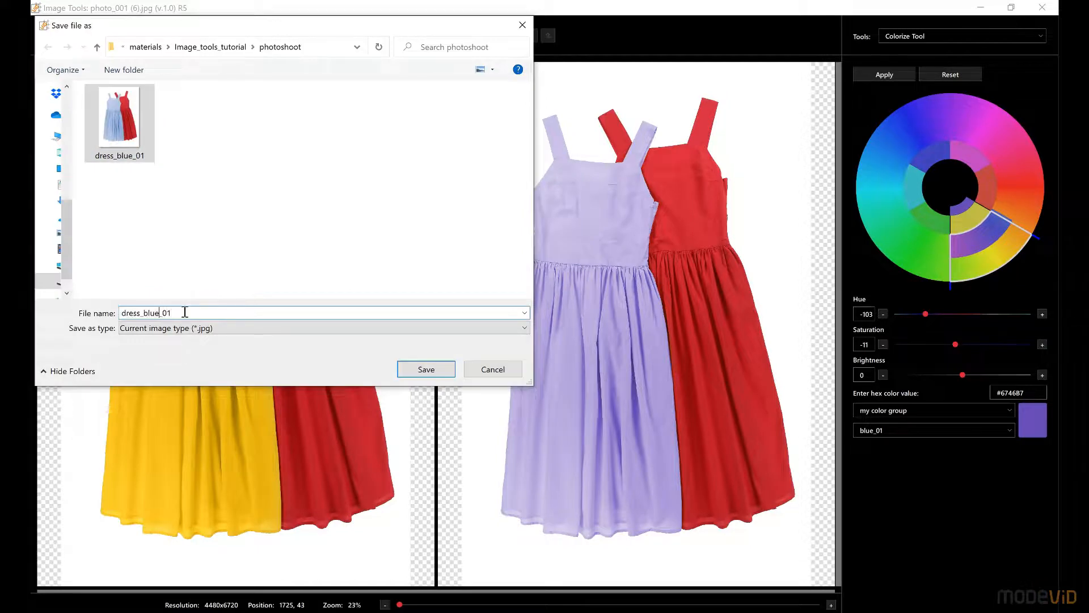
pyautogui.write('purpl')
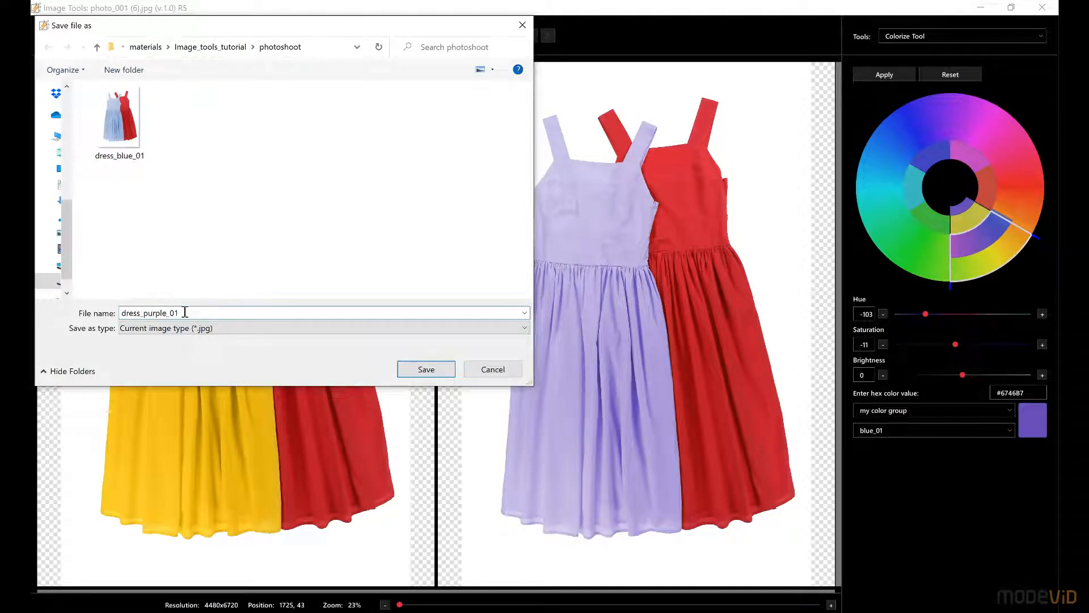
pyautogui.click(408, 367)
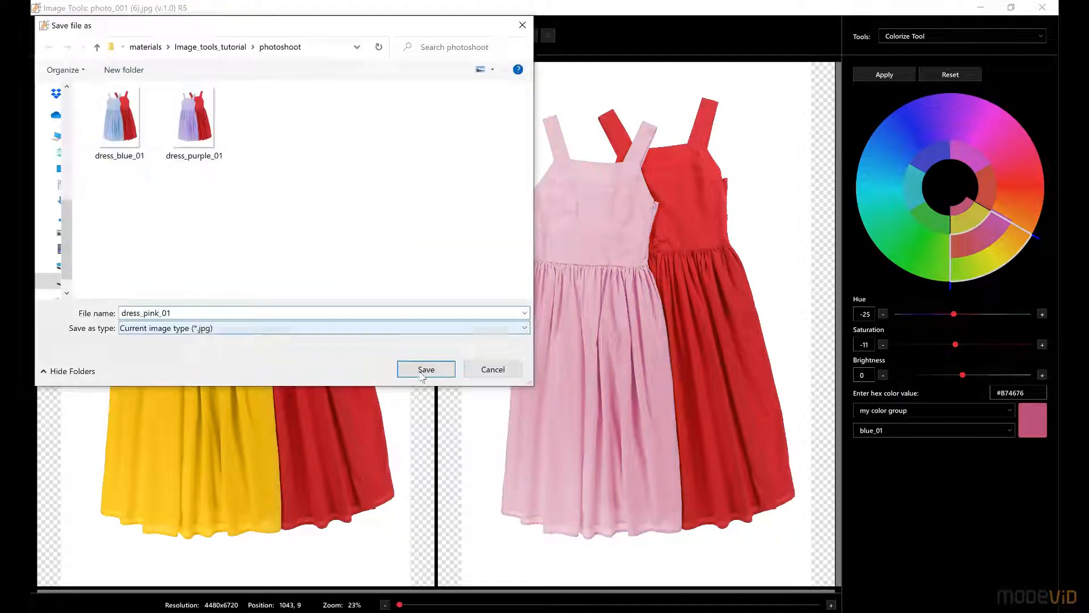
# Step: Create dress copies recoloured with a hue of 80 and a hue of 137, using mint_green in the latter's file name
pyautogui.click(880, 69)
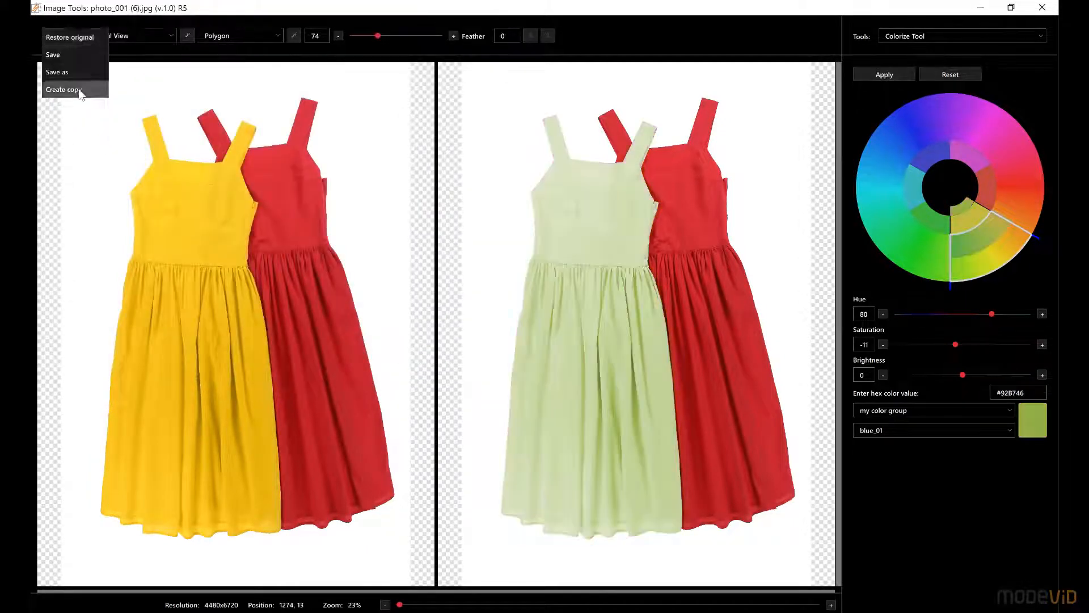
pyautogui.click(68, 85)
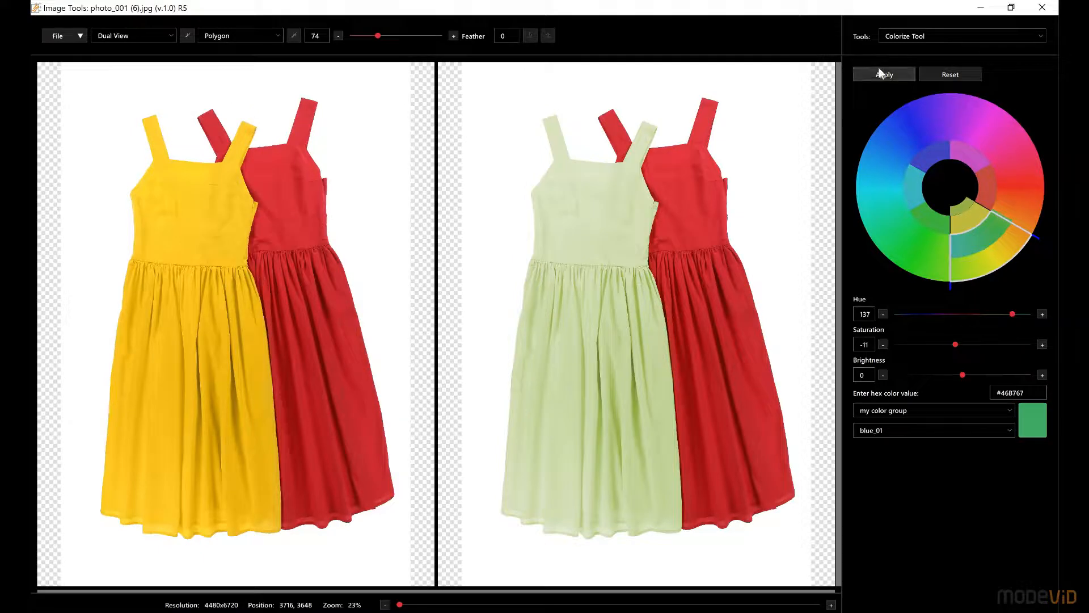
pyautogui.click(881, 74)
pyautogui.write('mint_green')
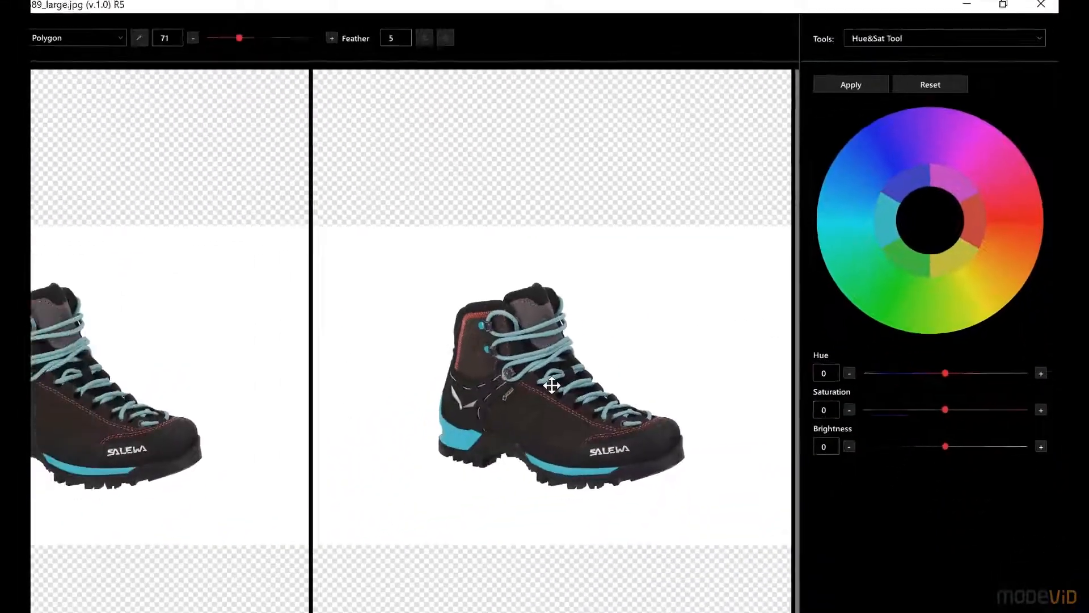
# Step: Choose the cyan colour range for the boot's laces and sole stripe, set its hue to -78 and apply the change
pyautogui.scroll(5, 626, 331)
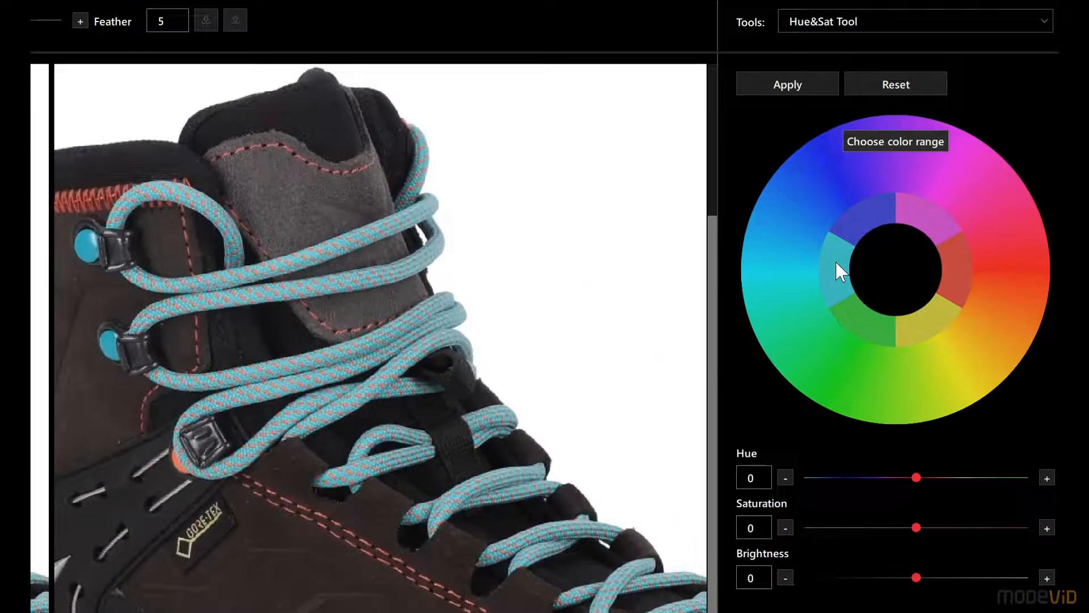
pyautogui.click(836, 261)
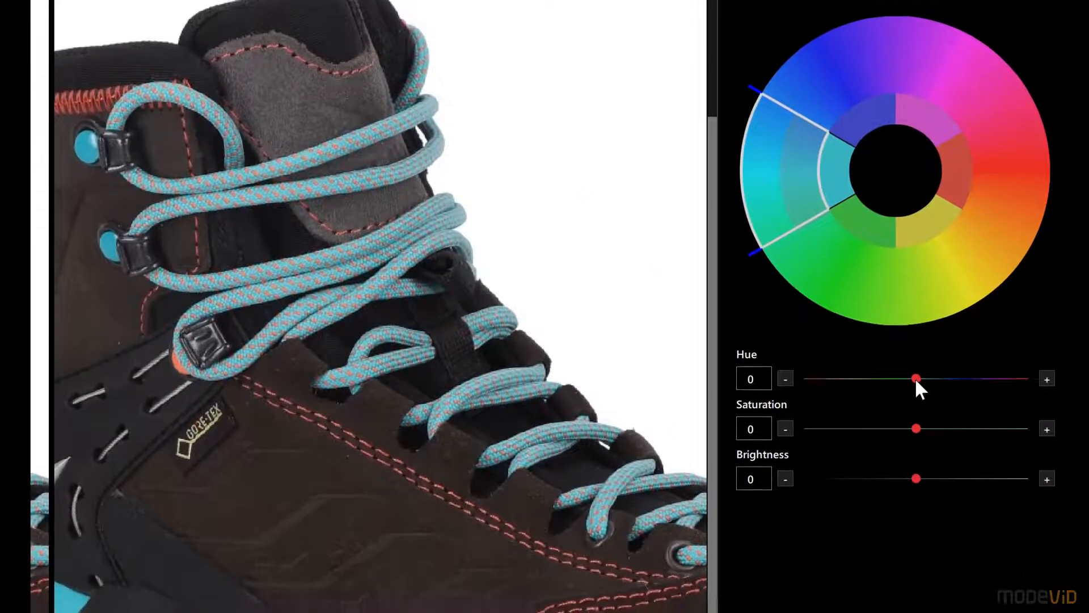
pyautogui.moveTo(914, 377); pyautogui.dragTo(867, 377)
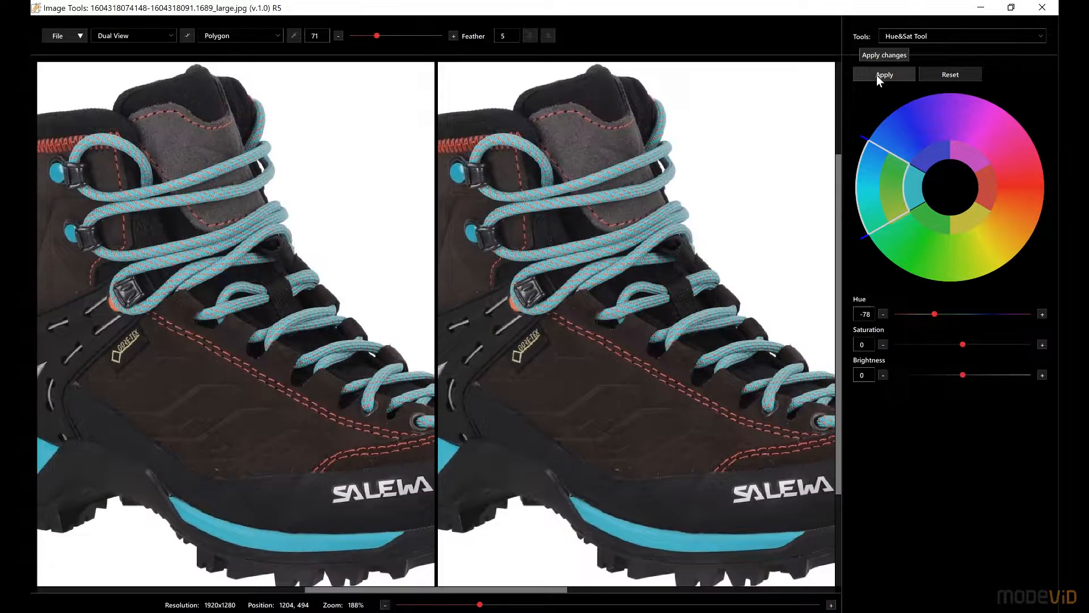
pyautogui.click(861, 61)
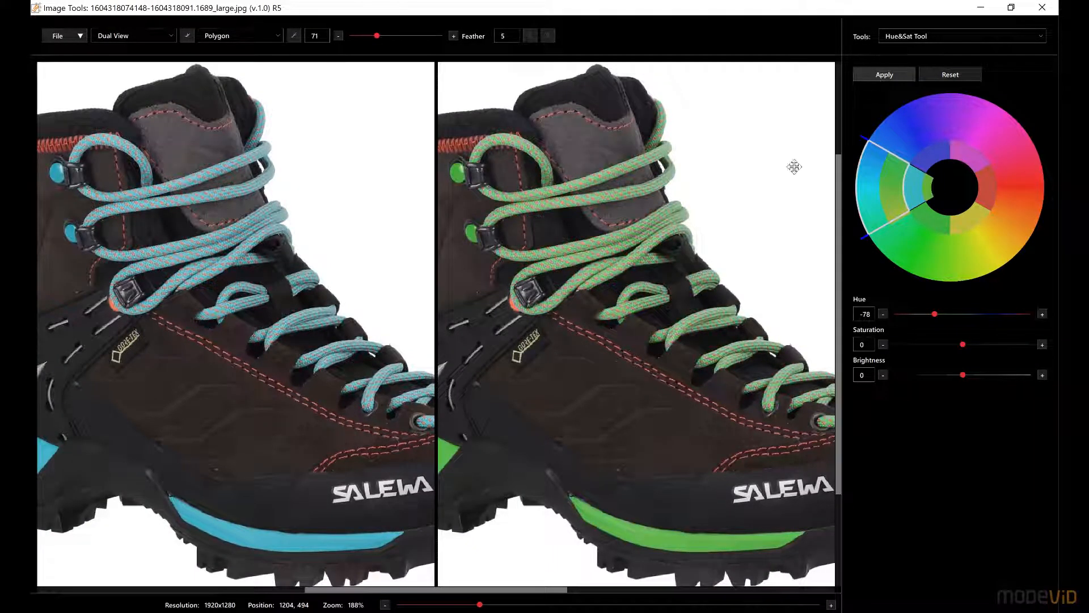
pyautogui.moveTo(693, 364); pyautogui.dragTo(657, 338)
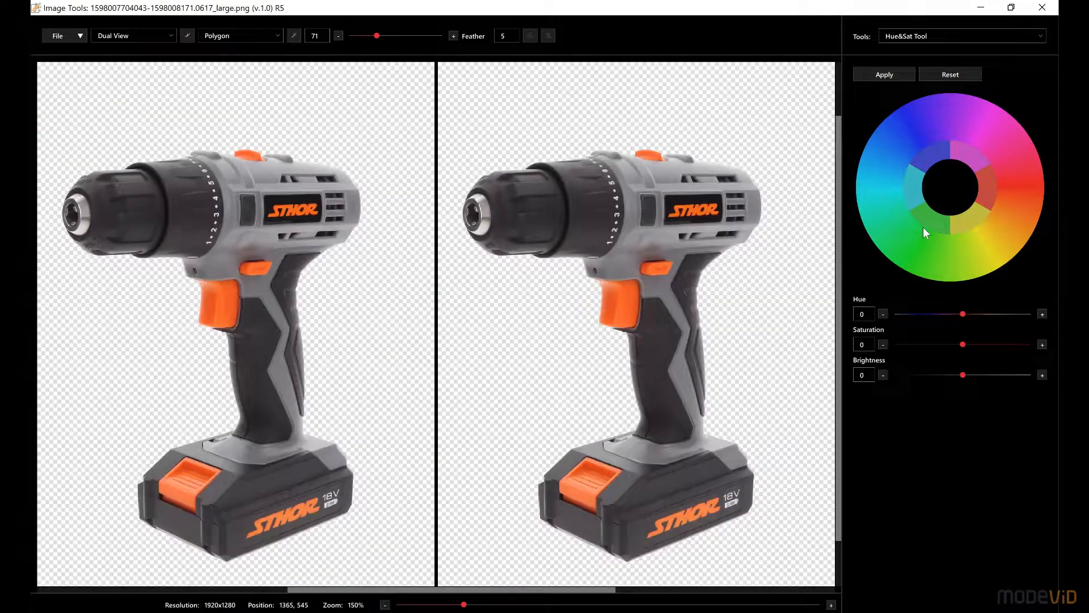
# Step: Choose the red colour range for the drill's orange parts, set hue to 92 and saturation to -38, and apply the change
pyautogui.click(986, 196)
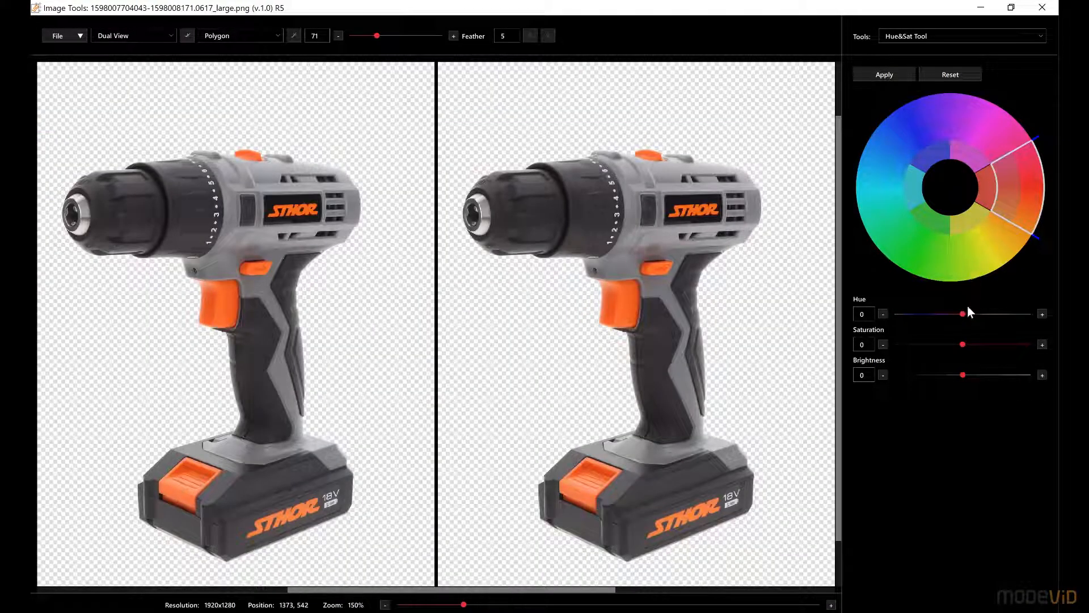
pyautogui.moveTo(964, 313); pyautogui.dragTo(938, 344)
pyautogui.click(866, 74)
pyautogui.click(869, 70)
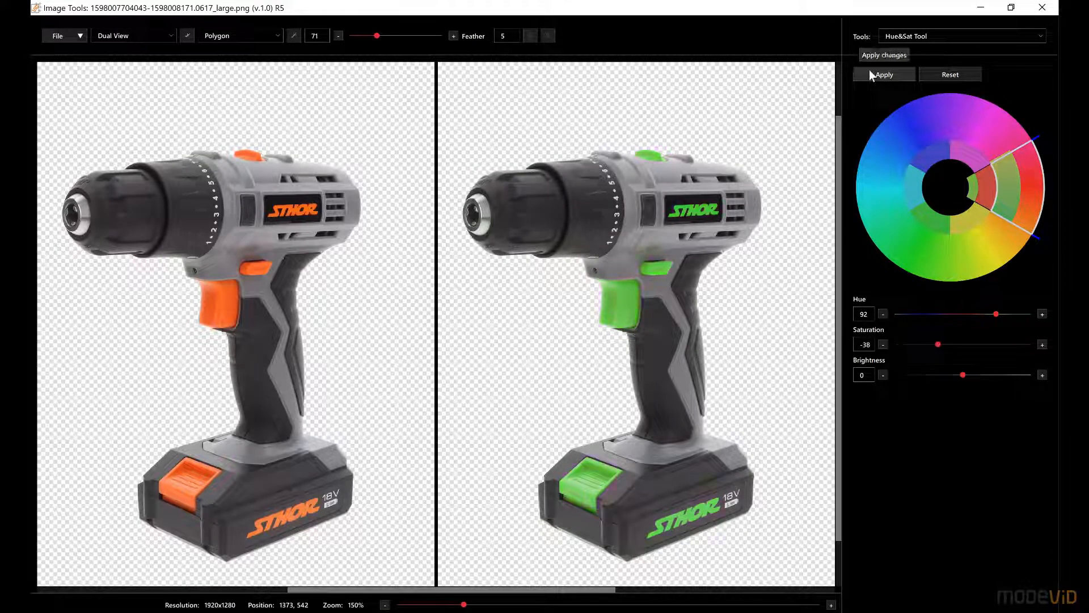
pyautogui.scroll(1, 671, 351)
pyautogui.scroll(1, 671, 350)
pyautogui.moveTo(661, 333); pyautogui.dragTo(710, 270)
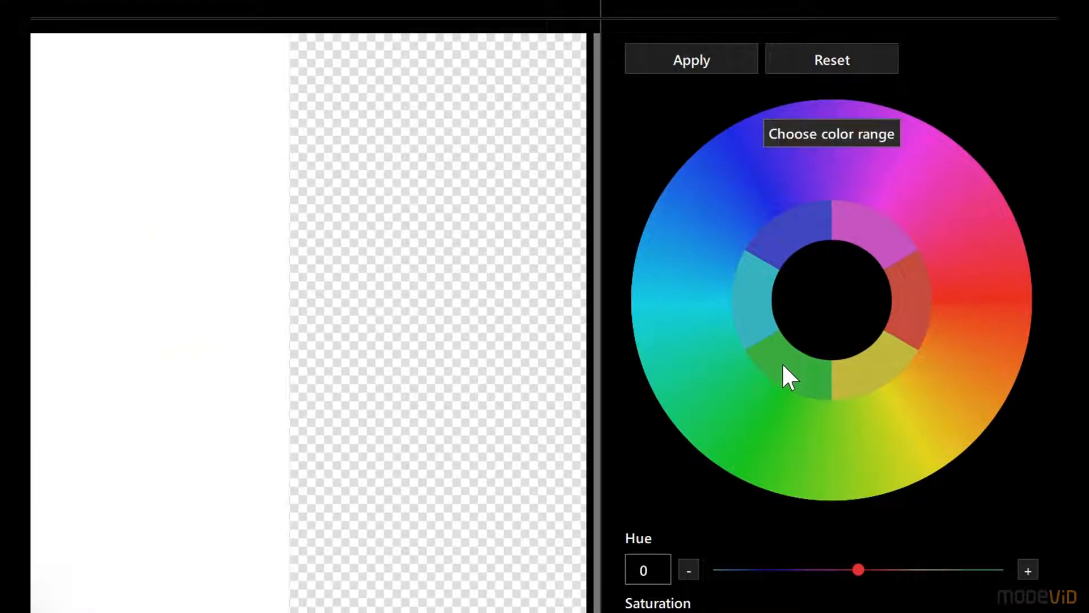
# Step: Choose the green colour range for the ring's gemstone, set its hue to 100, widen the range toward cyan and apply the change
pyautogui.click(784, 366)
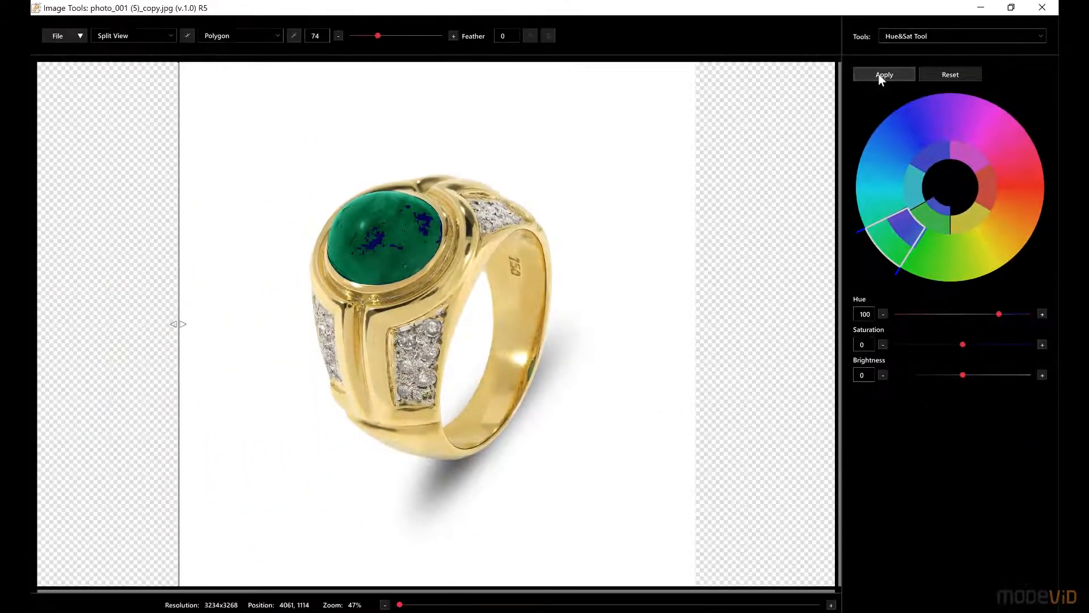
pyautogui.click(881, 78)
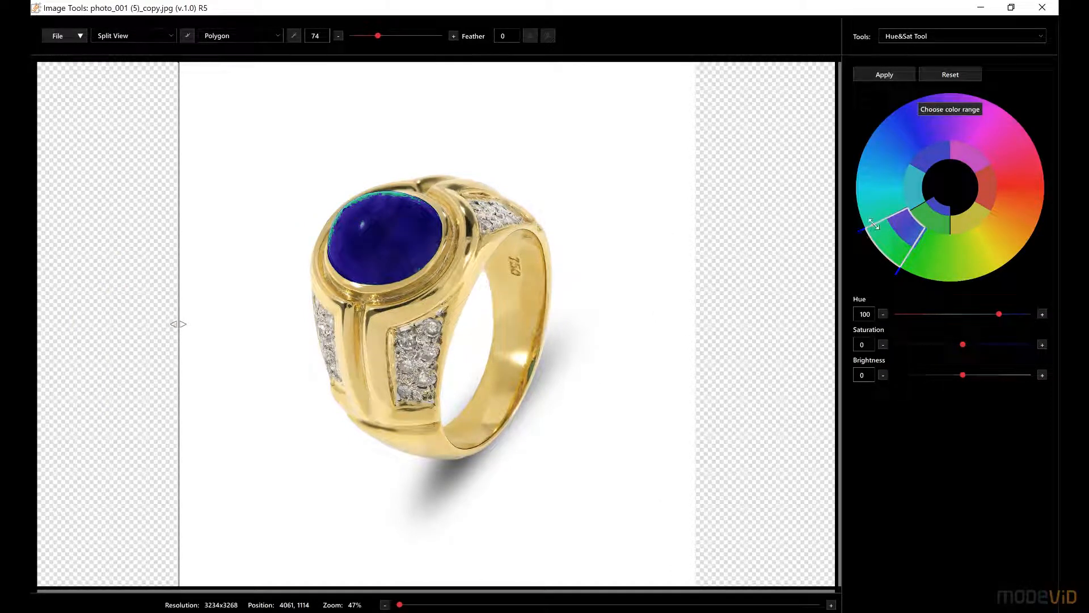
pyautogui.moveTo(873, 224); pyautogui.dragTo(860, 219)
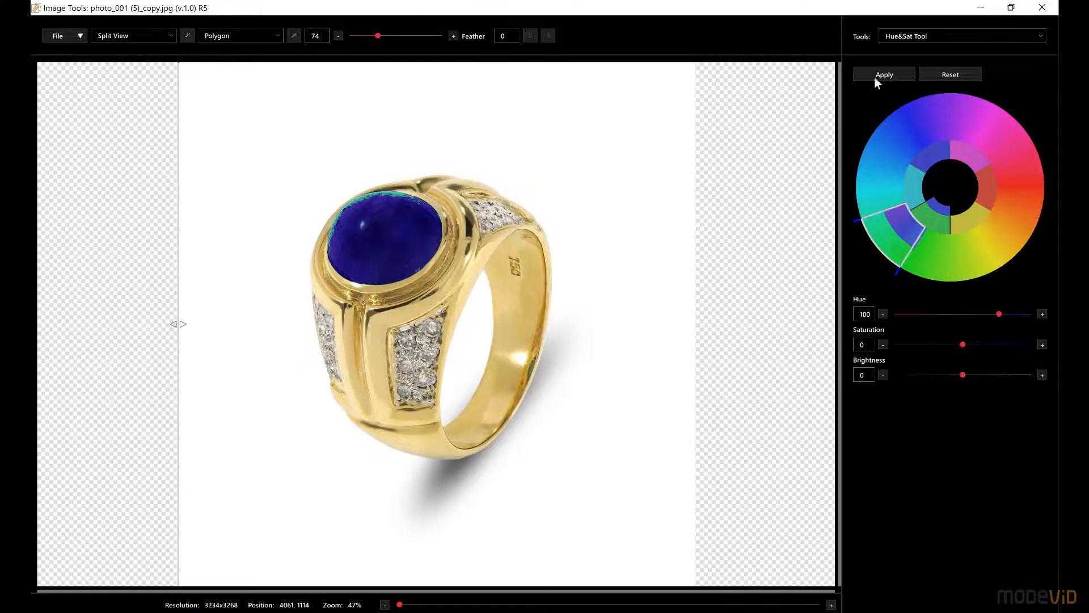
pyautogui.click(875, 76)
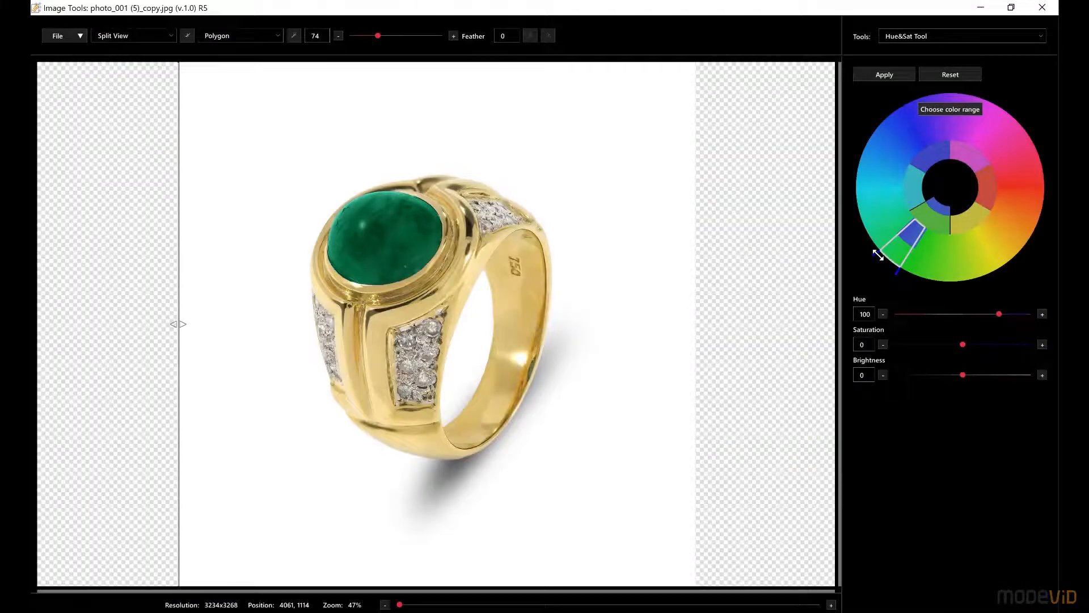
# Step: Narrow the gemstone's green range, extend its soft transition borders toward cyan and yellow, and apply the change
pyautogui.moveTo(877, 255); pyautogui.dragTo(858, 210)
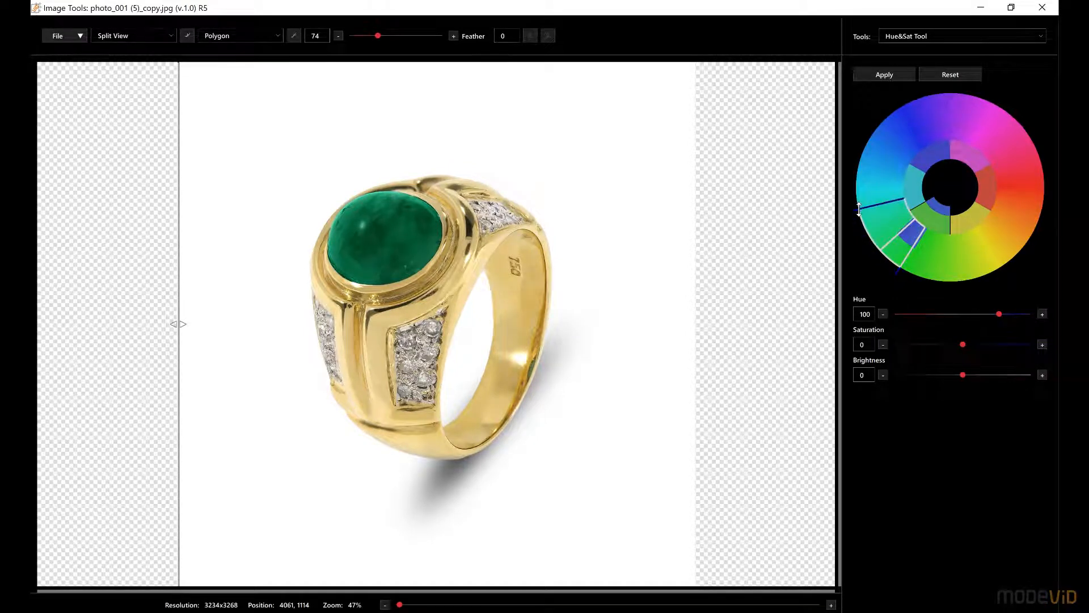
pyautogui.click(884, 75)
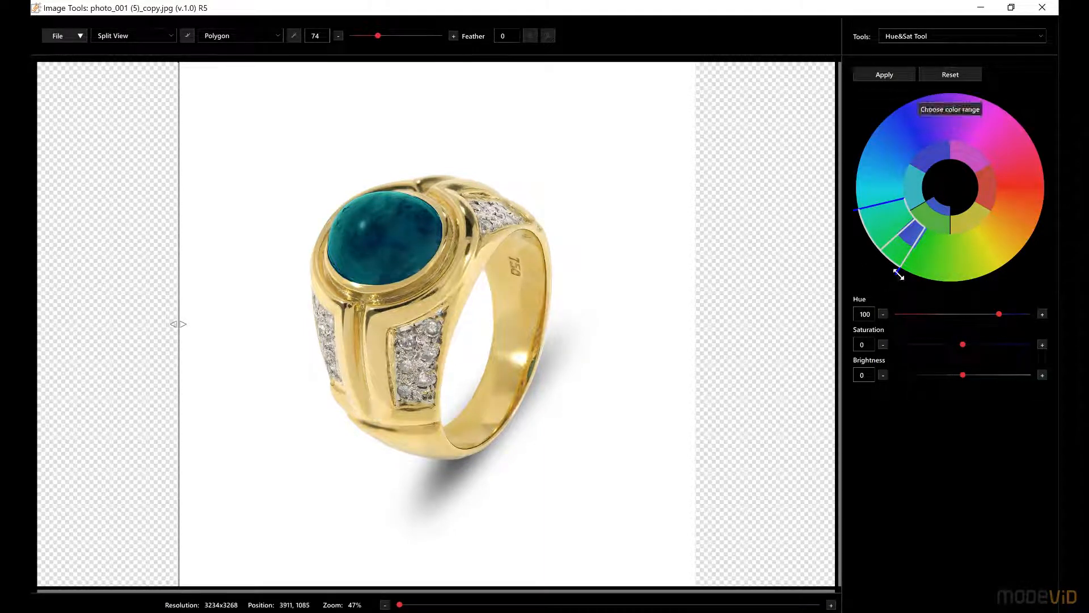
pyautogui.moveTo(902, 275); pyautogui.dragTo(920, 281)
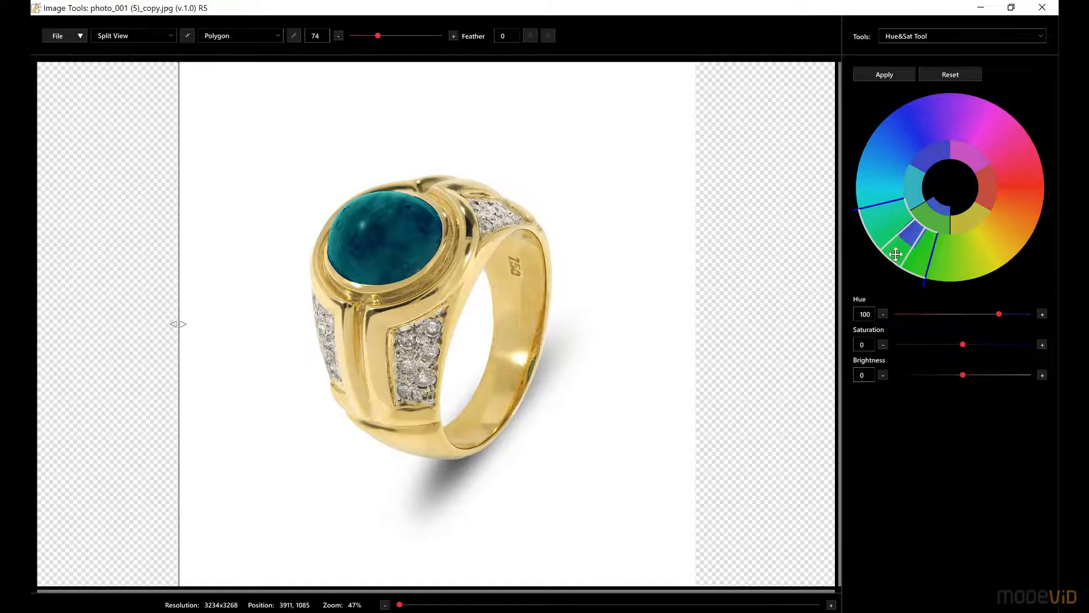
pyautogui.moveTo(889, 247); pyautogui.dragTo(891, 253)
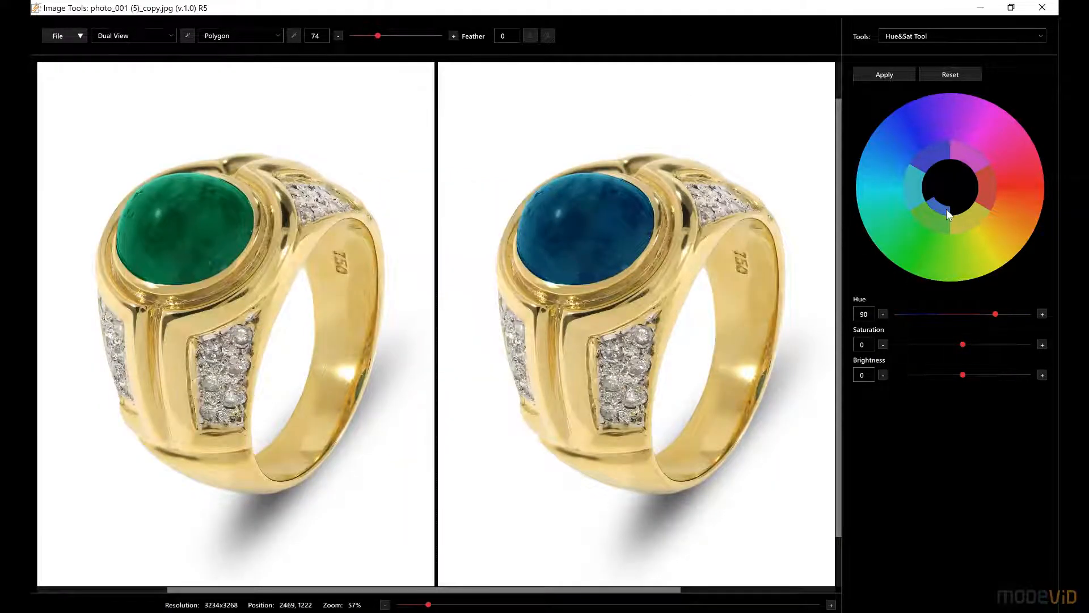
# Step: Choose the yellow colour range for the ring's gold body, set its hue to -31 and apply the change
pyautogui.click(970, 219)
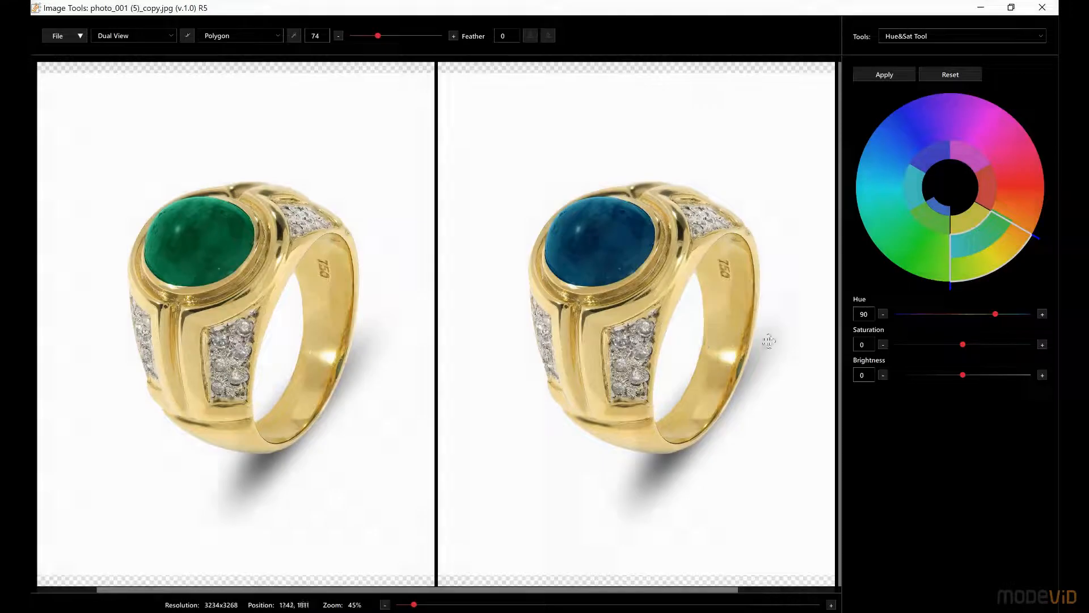
pyautogui.moveTo(995, 313); pyautogui.dragTo(951, 312)
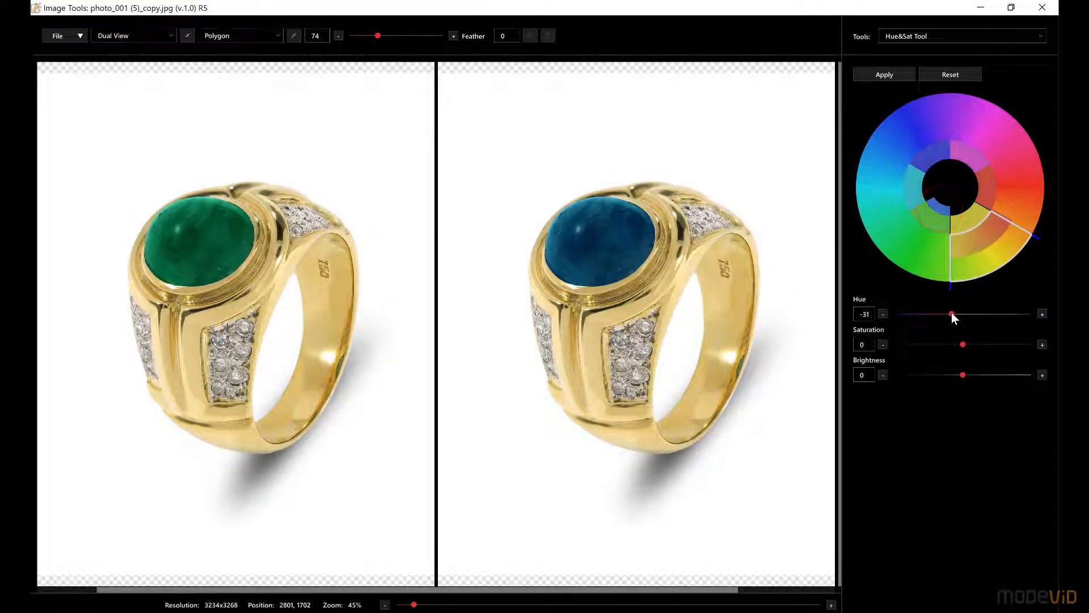
pyautogui.click(883, 77)
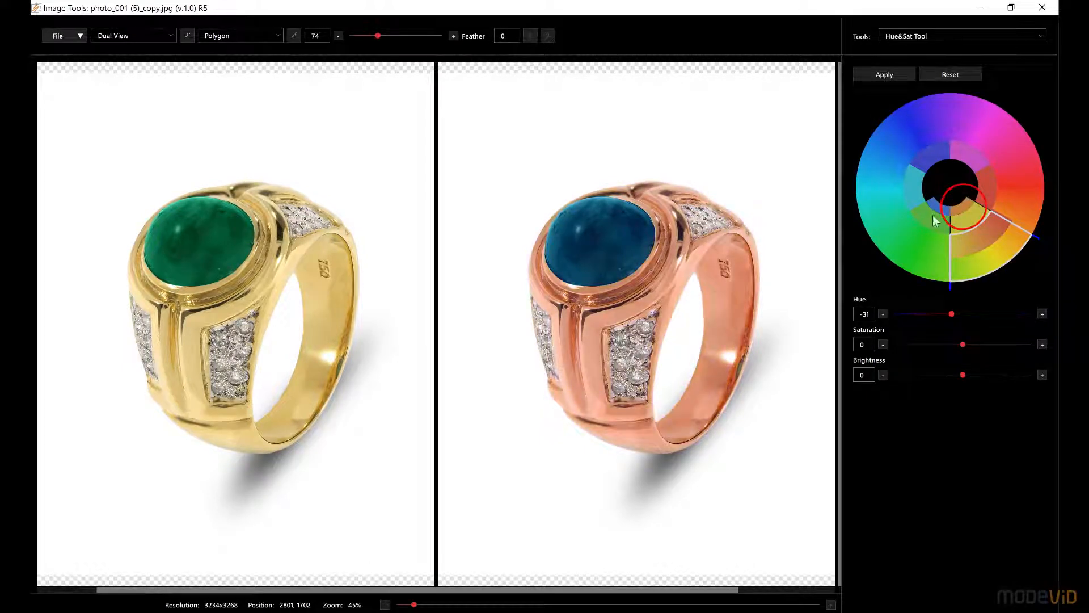
# Step: Set the gold body's yellow range to a hue of -15, apply it and raise the saturation to 13
pyautogui.moveTo(951, 313); pyautogui.dragTo(955, 313)
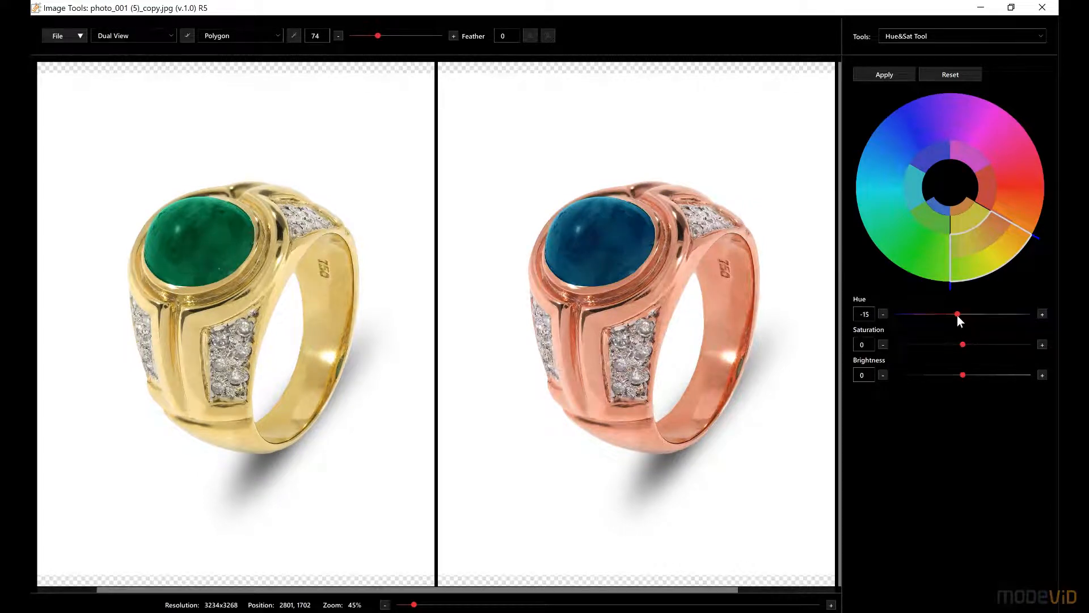
pyautogui.click(879, 77)
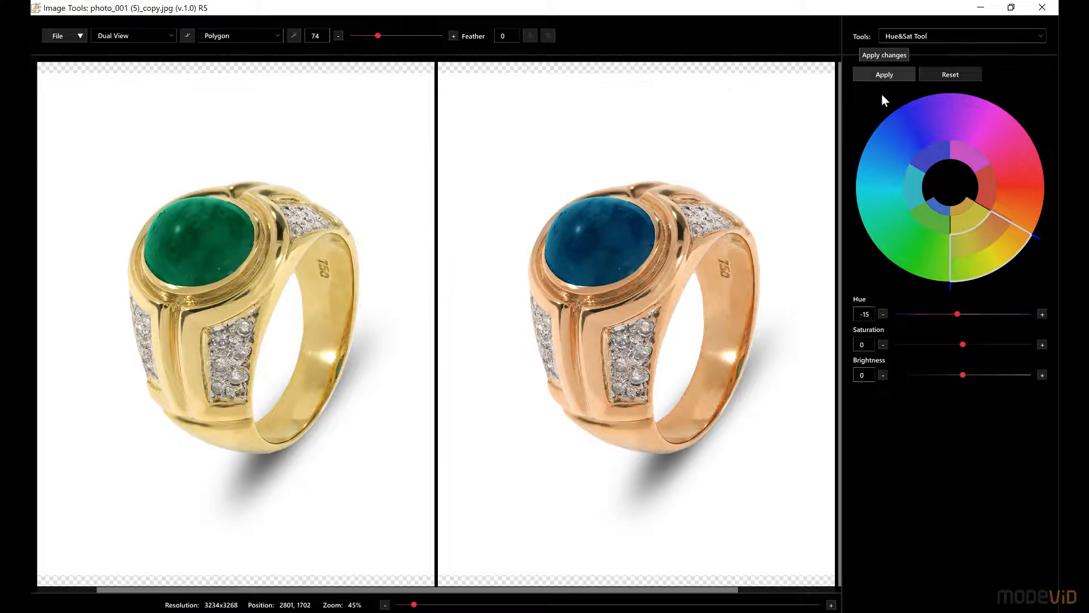
pyautogui.moveTo(963, 343); pyautogui.dragTo(971, 344)
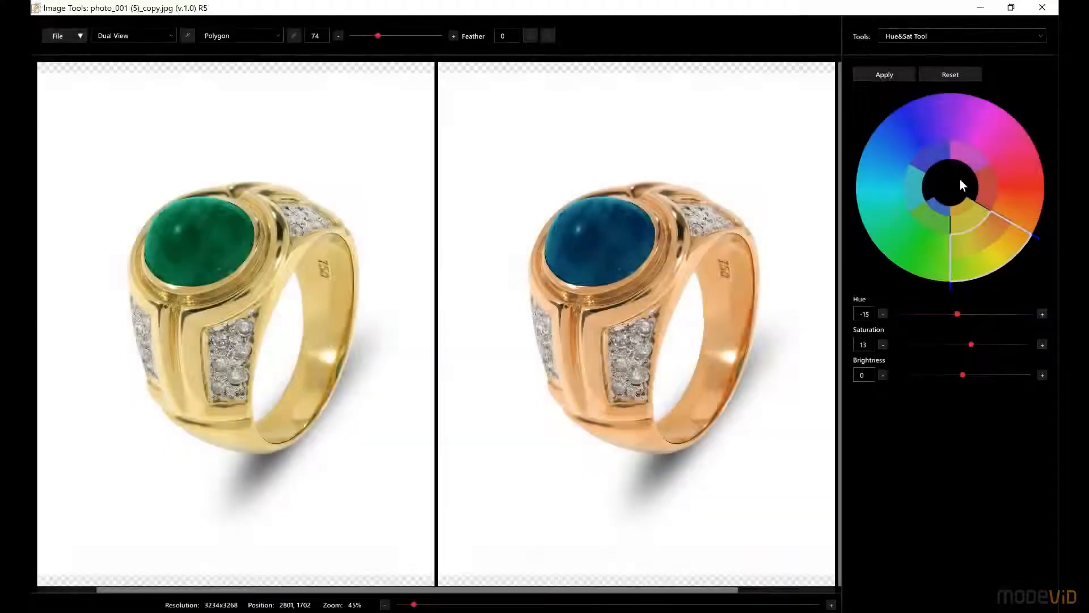
# Step: Reset the changes made to the ring's yellow colour range and to its green colour range
pyautogui.click(962, 76)
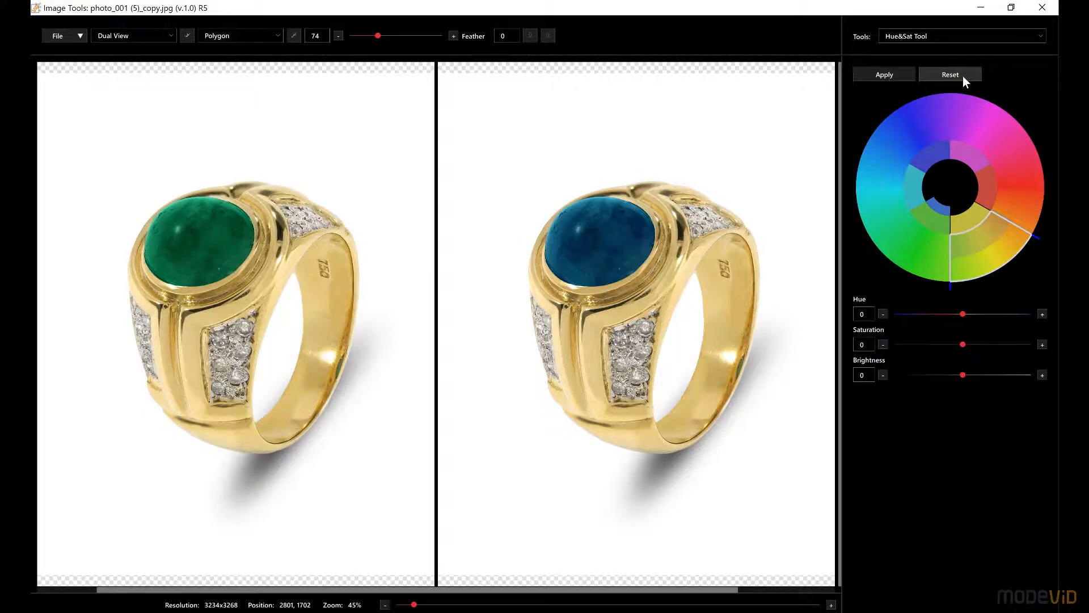
pyautogui.click(934, 224)
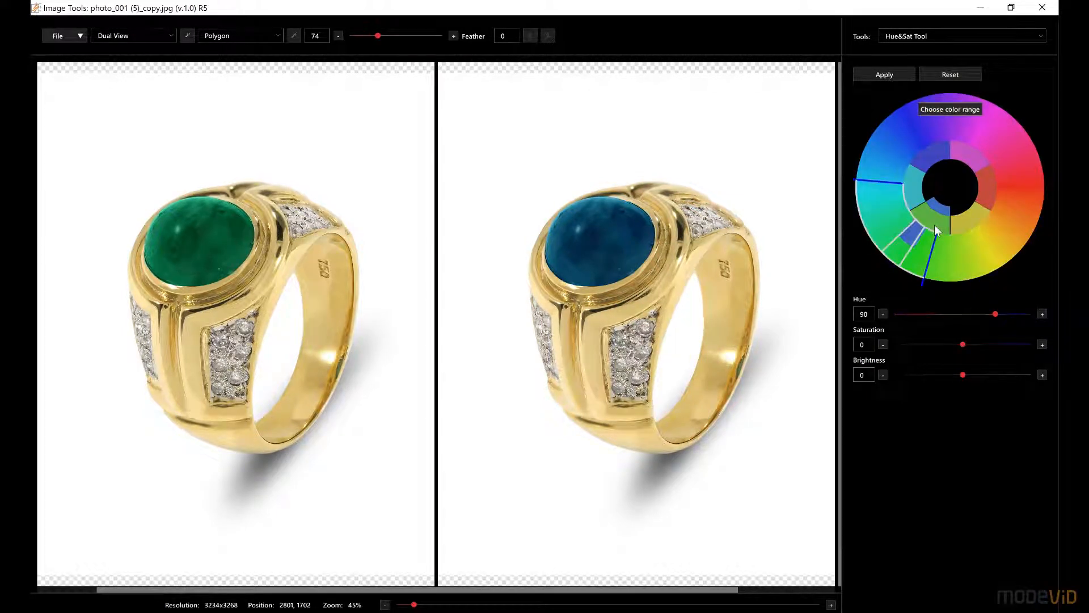
pyautogui.click(965, 73)
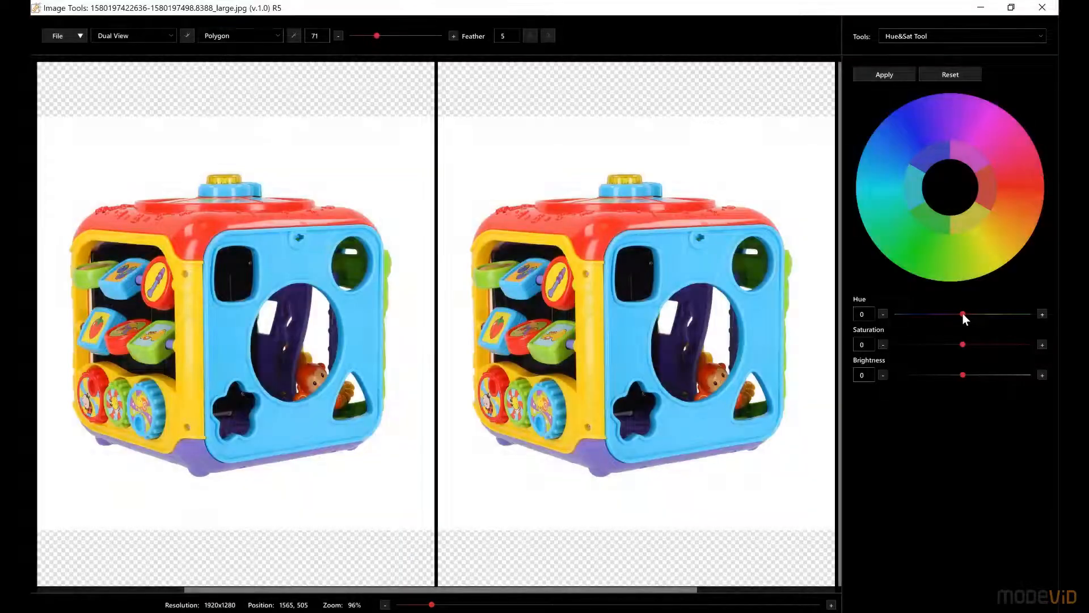
# Step: Shift the hue of the whole toy cube image to -15 without choosing a colour range, and apply the change
pyautogui.moveTo(963, 313); pyautogui.dragTo(959, 314)
pyautogui.click(880, 76)
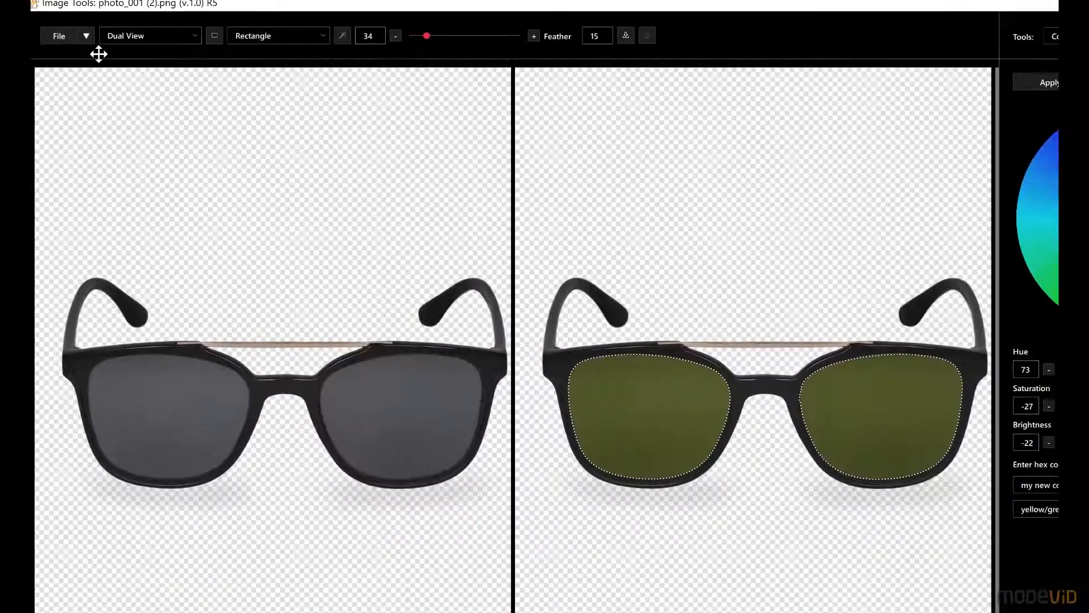
# Step: Save the recoloured sunglasses image, and also save it under the file name yellow_green_eyewear in the eyewear_photo folder
pyautogui.click(68, 36)
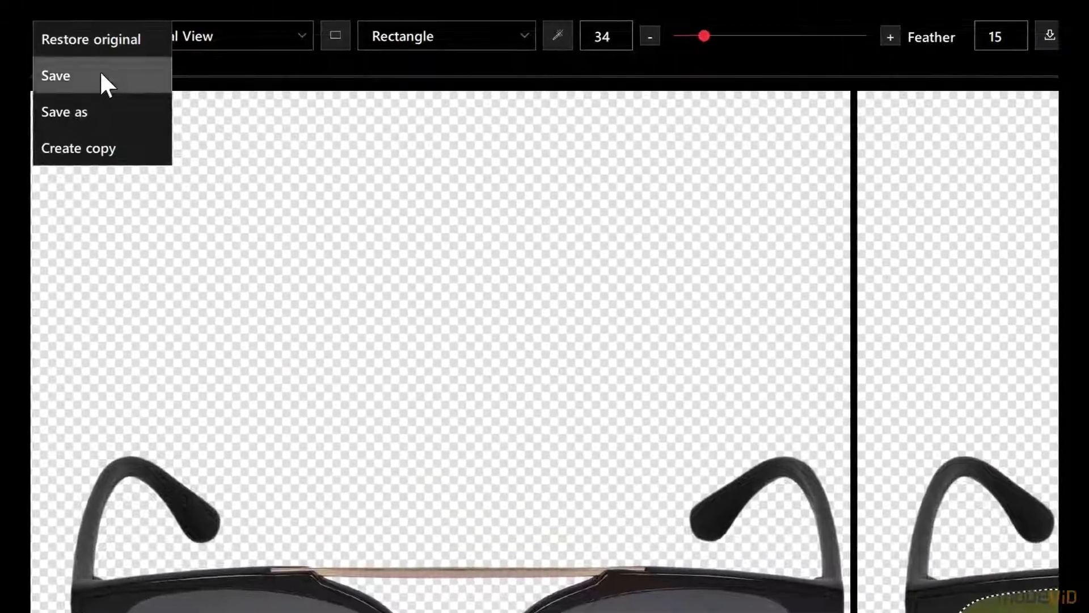
pyautogui.click(90, 67)
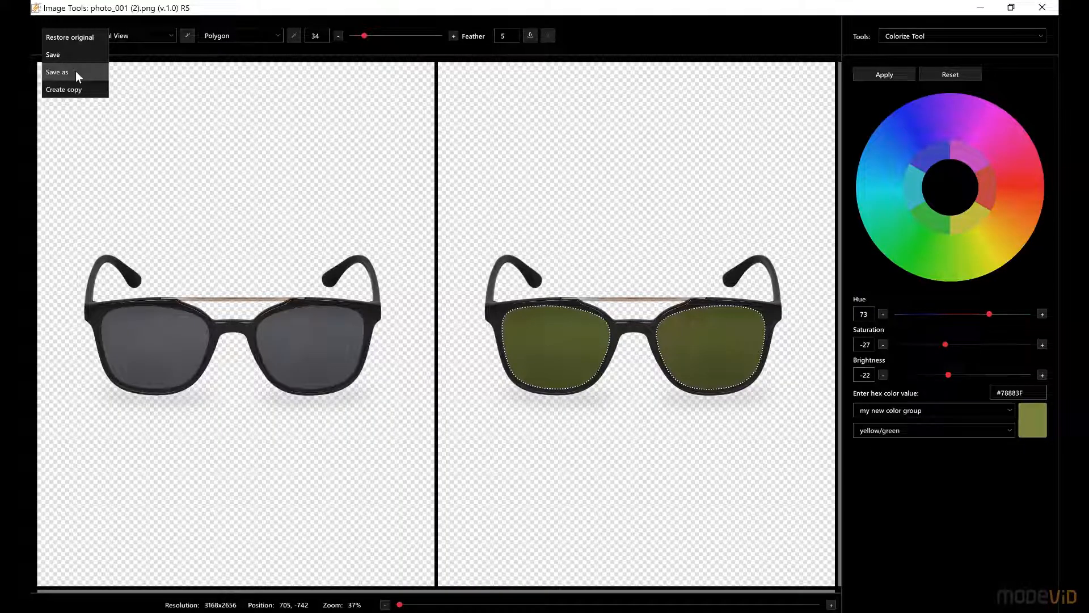
pyautogui.click(76, 70)
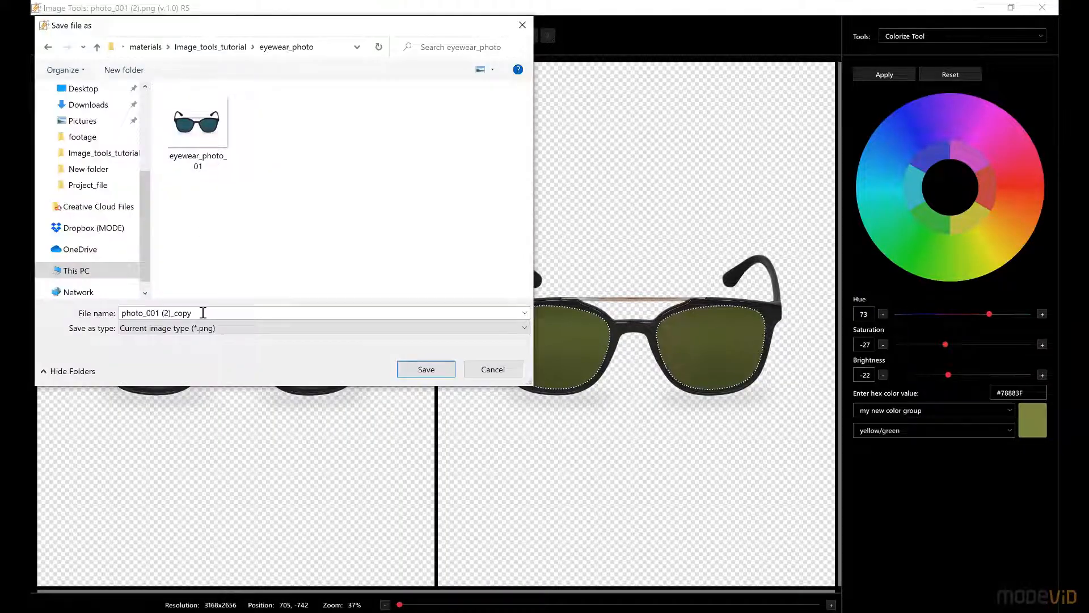
pyautogui.moveTo(202, 312); pyautogui.dragTo(91, 313)
pyautogui.write('yellow_green_eyewear')
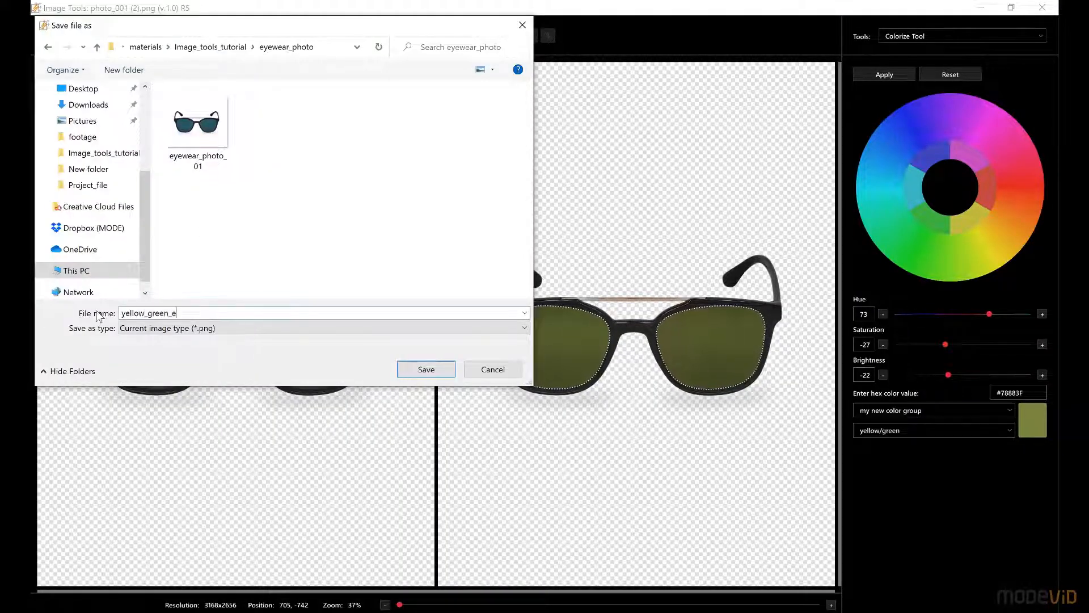
pyautogui.click(425, 369)
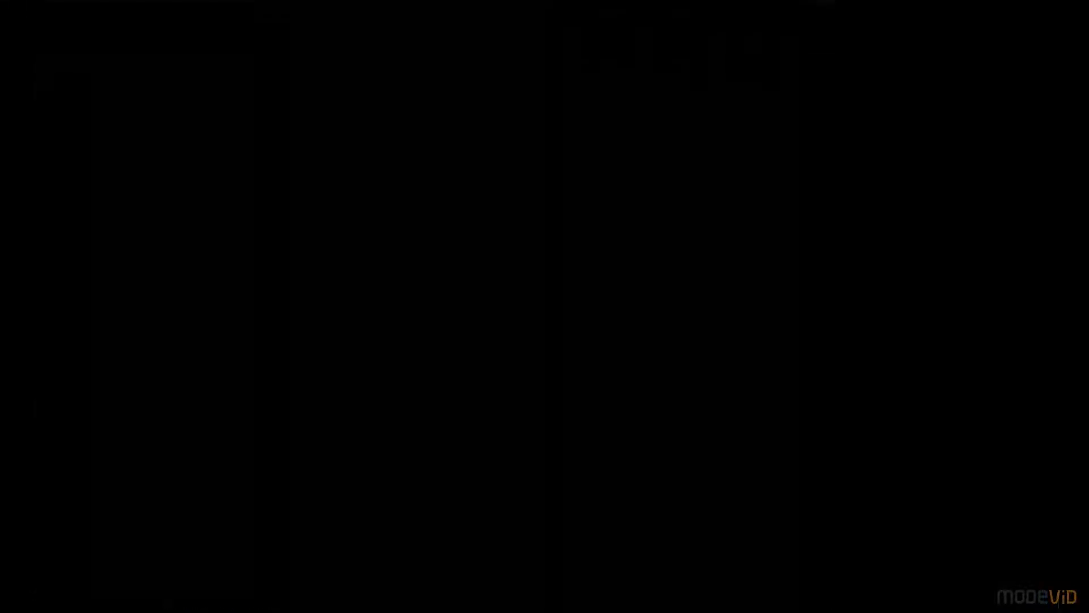
# Step: Create a copy of the sunglasses image named yellow_green_eyewear_copy, and restore the open image to its original
pyautogui.click(78, 90)
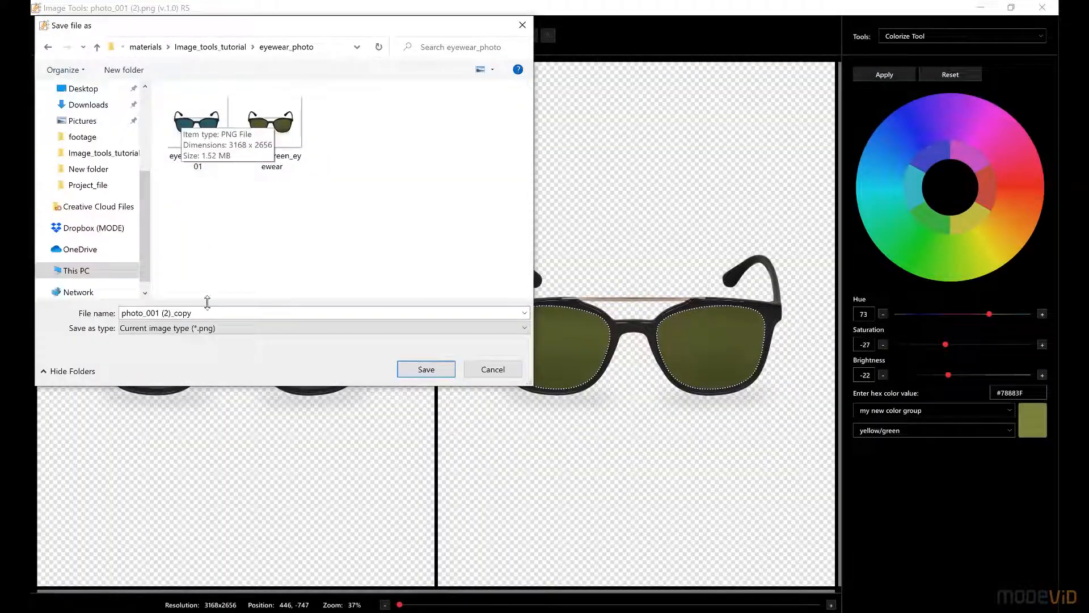
pyautogui.click(208, 315)
pyautogui.write('yellow_green_eyewear_copy')
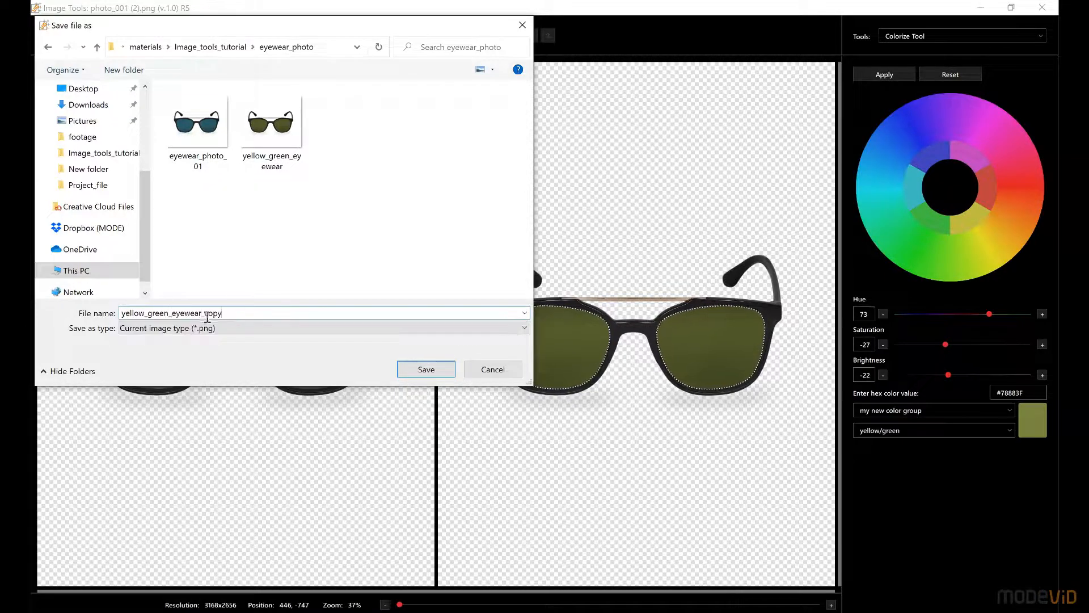
pyautogui.click(426, 369)
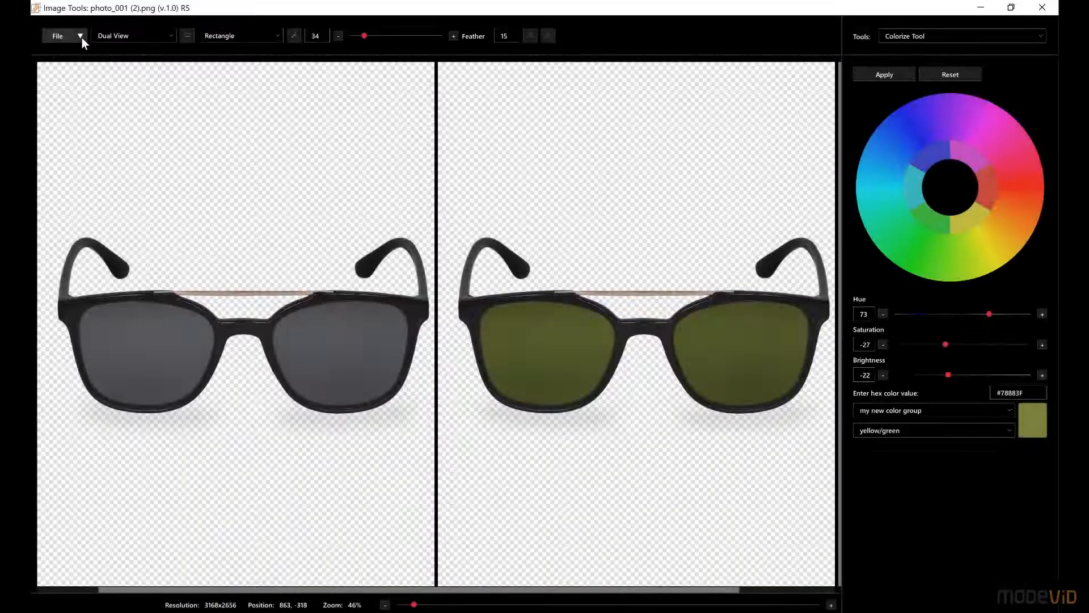
pyautogui.click(81, 35)
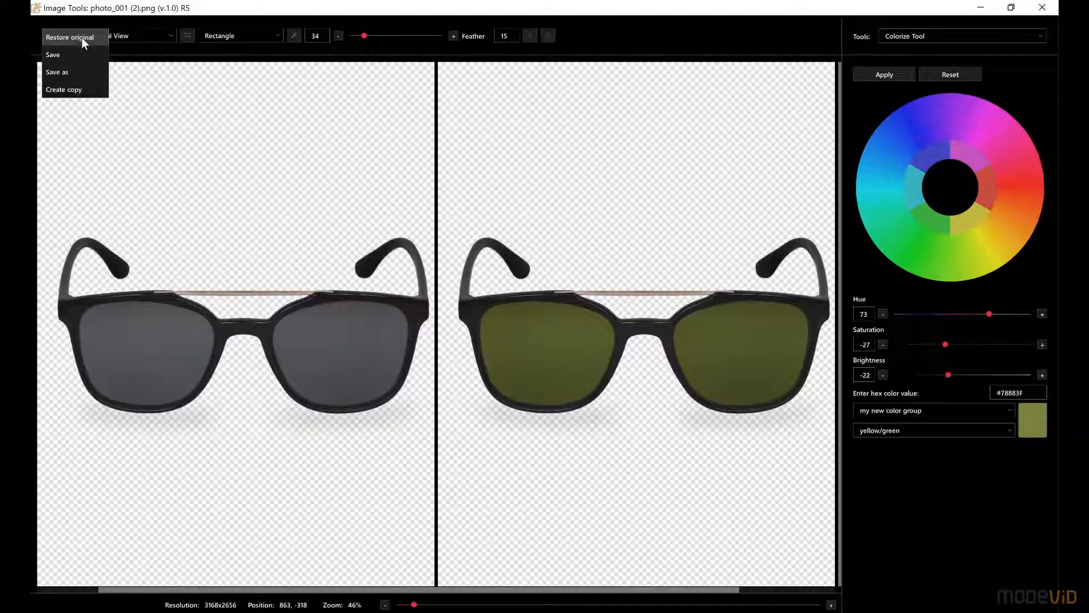
pyautogui.click(97, 40)
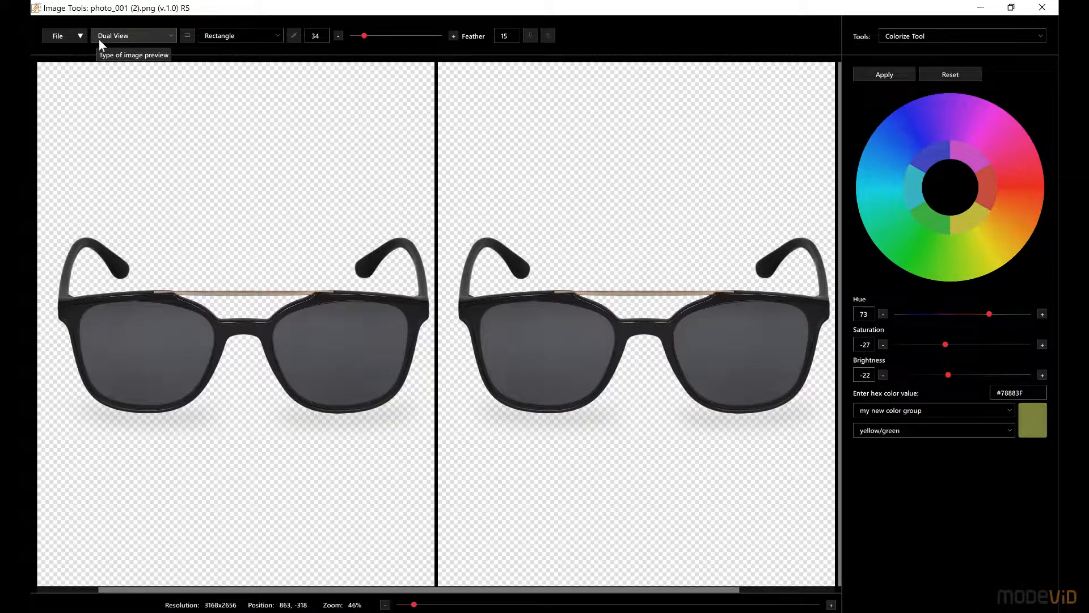